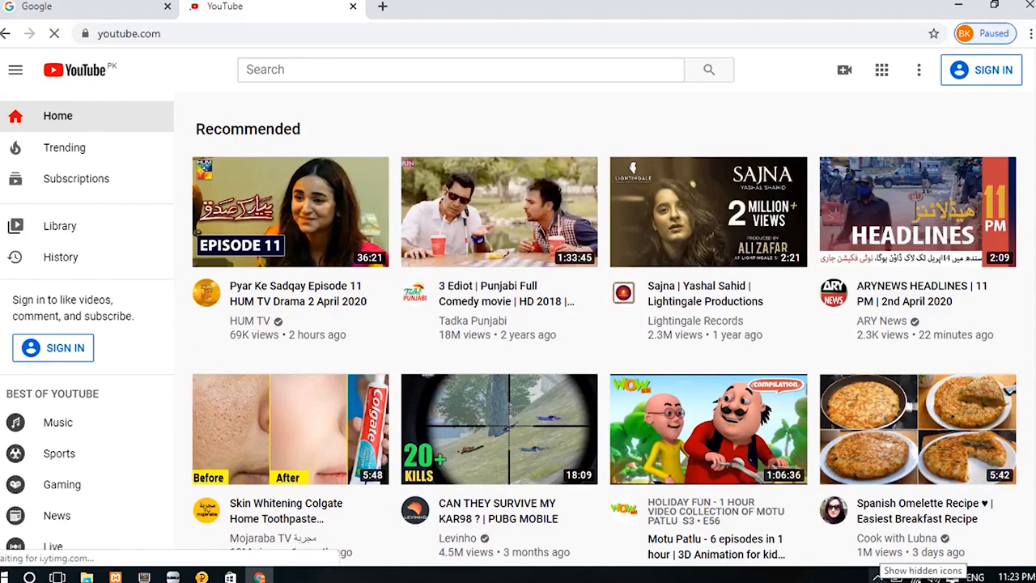
Sign in to YouTube and choose Create a channel from the avatar menu.
click(988, 71)
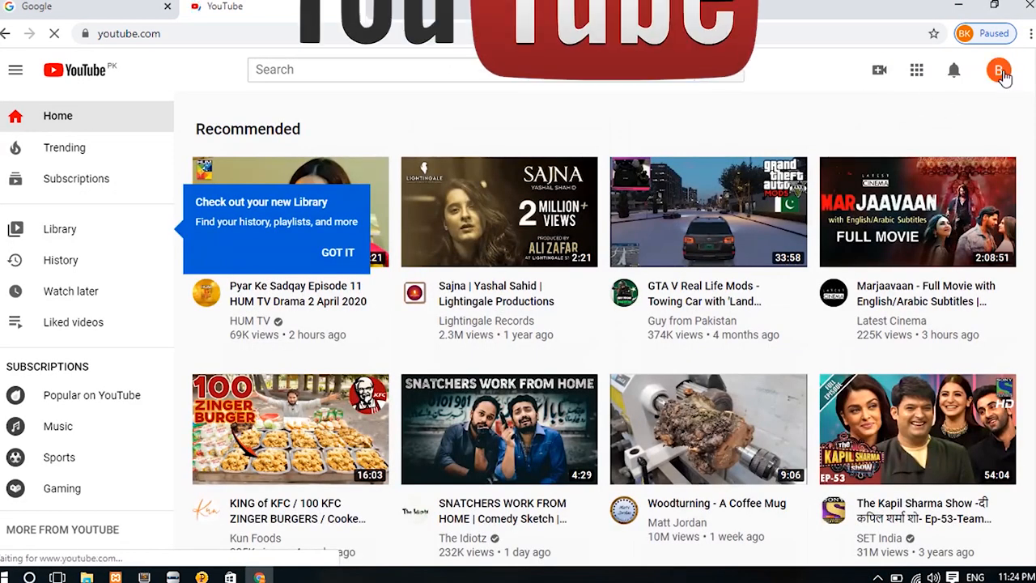
click(999, 72)
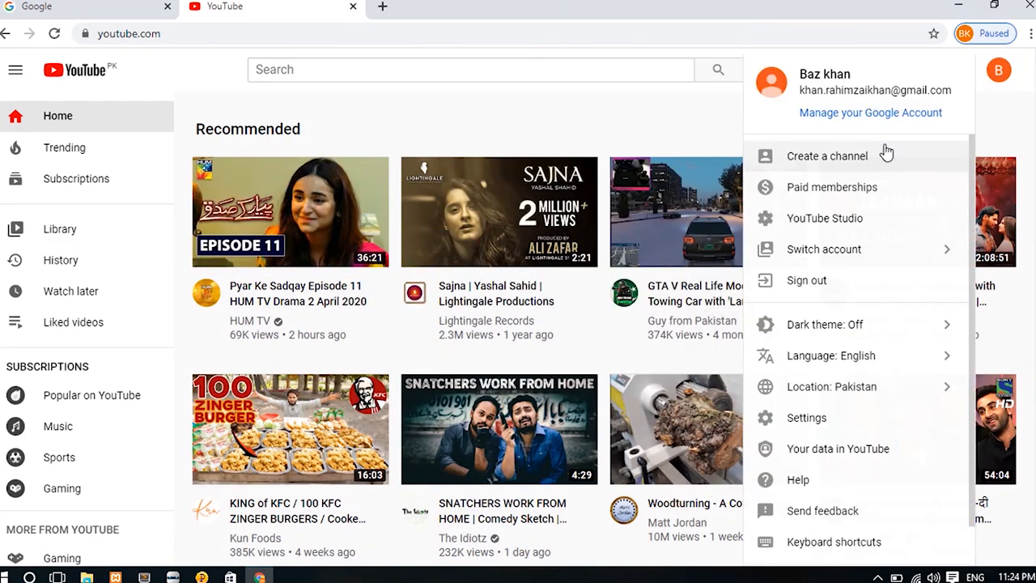
click(826, 158)
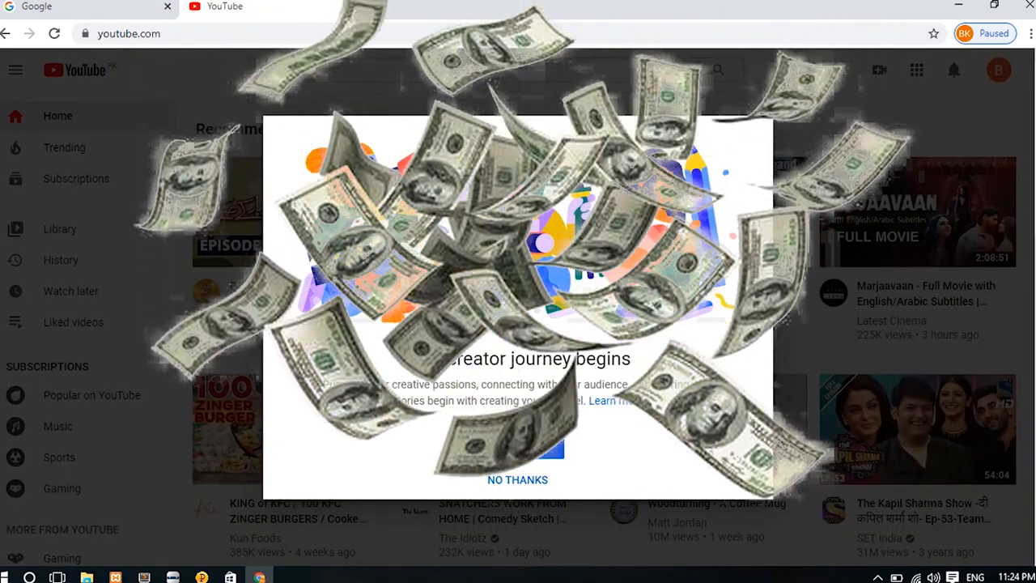
Create a custom-named channel 'Technical khan' and submit a phone number for text verification.
click(518, 444)
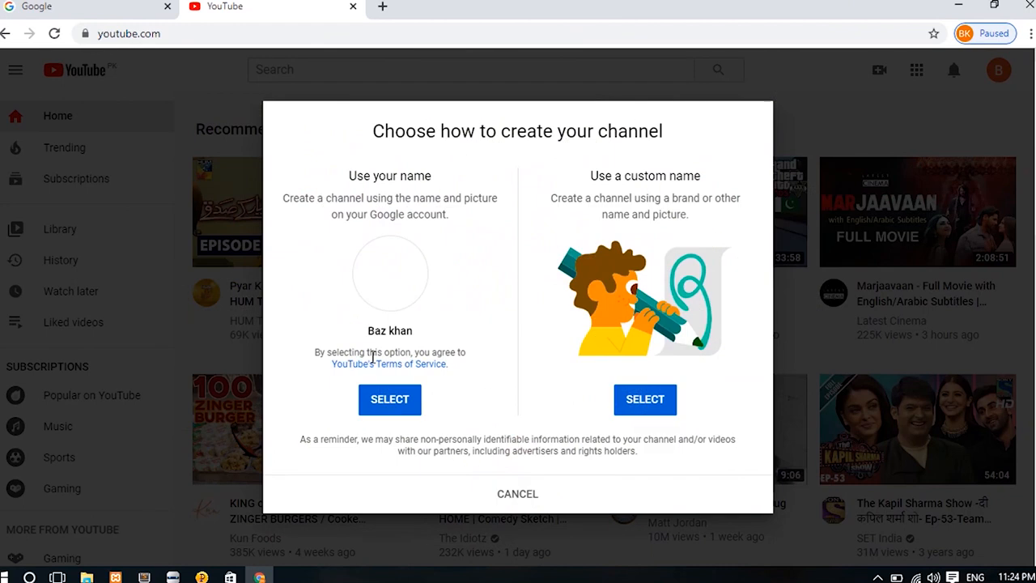
click(654, 409)
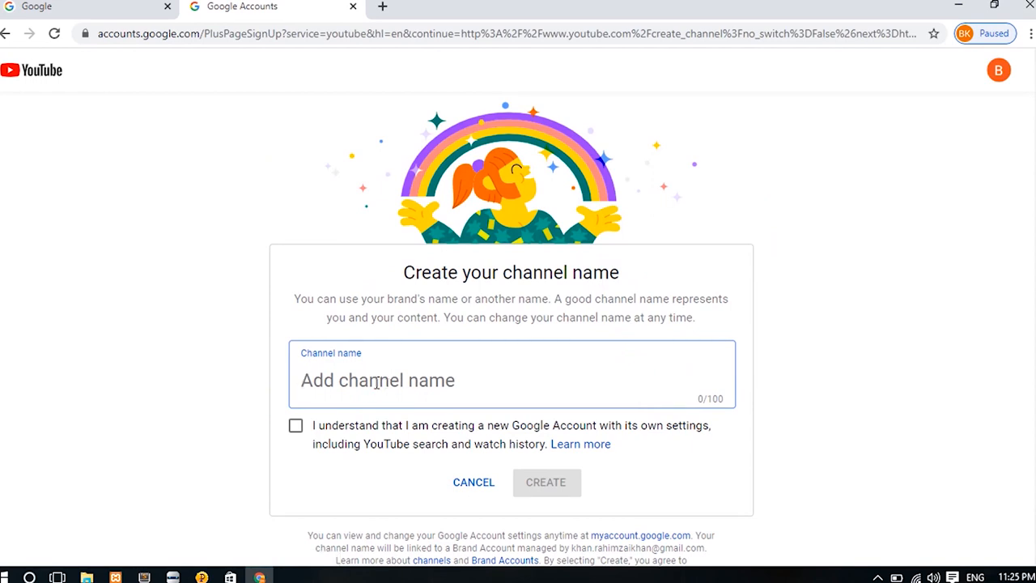
text(Technical khan)
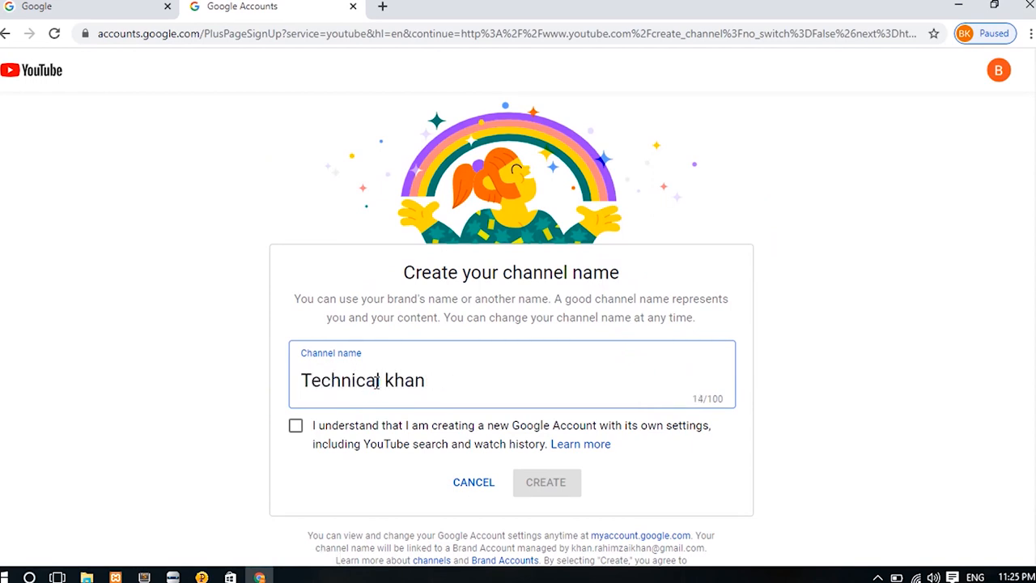
click(295, 426)
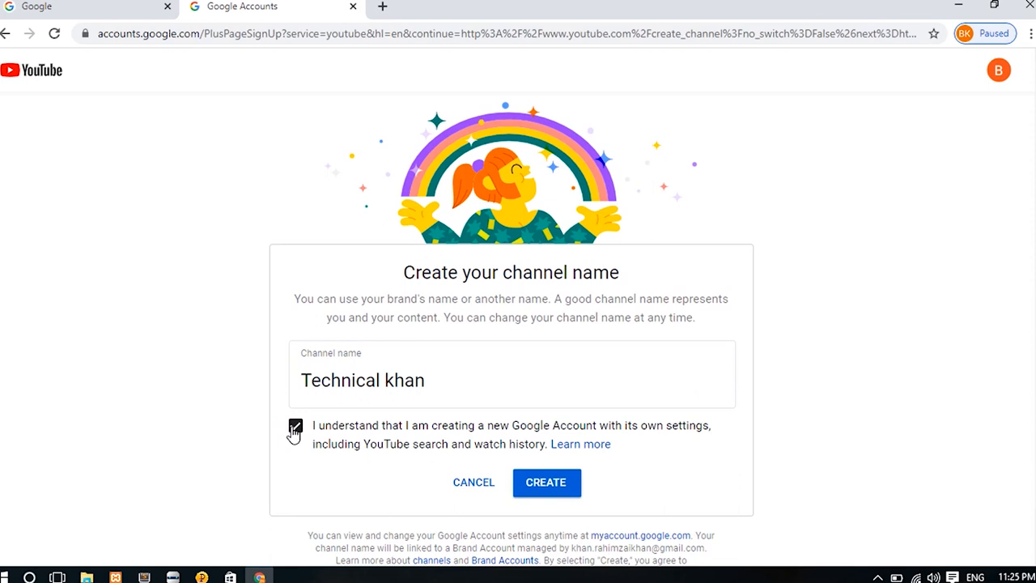
click(546, 483)
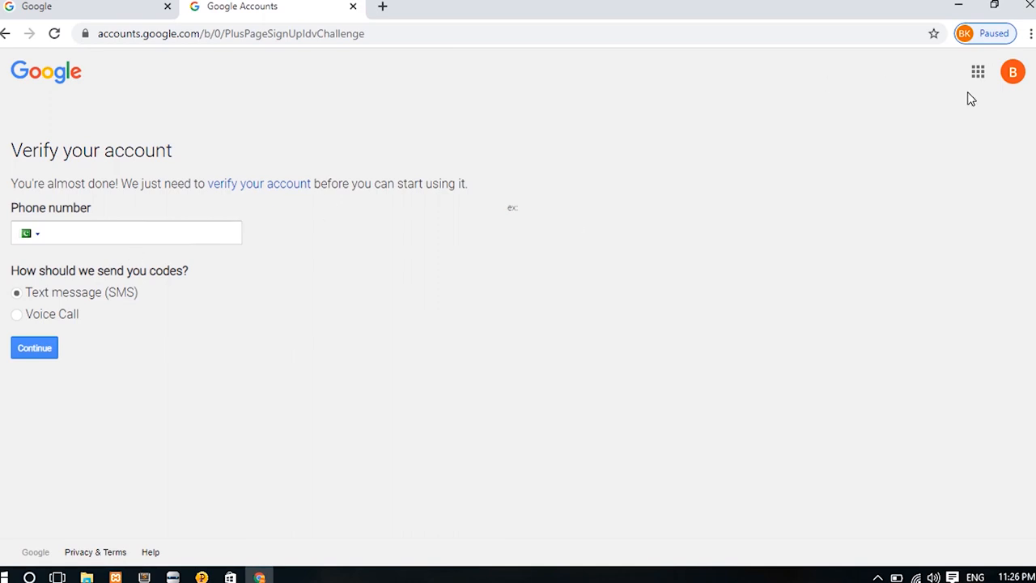
click(136, 236)
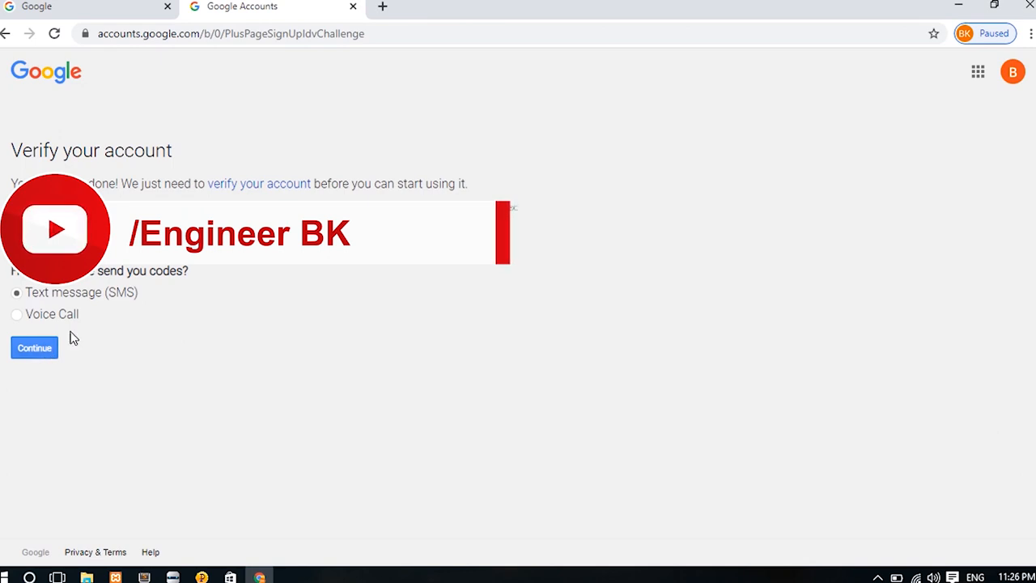
click(46, 343)
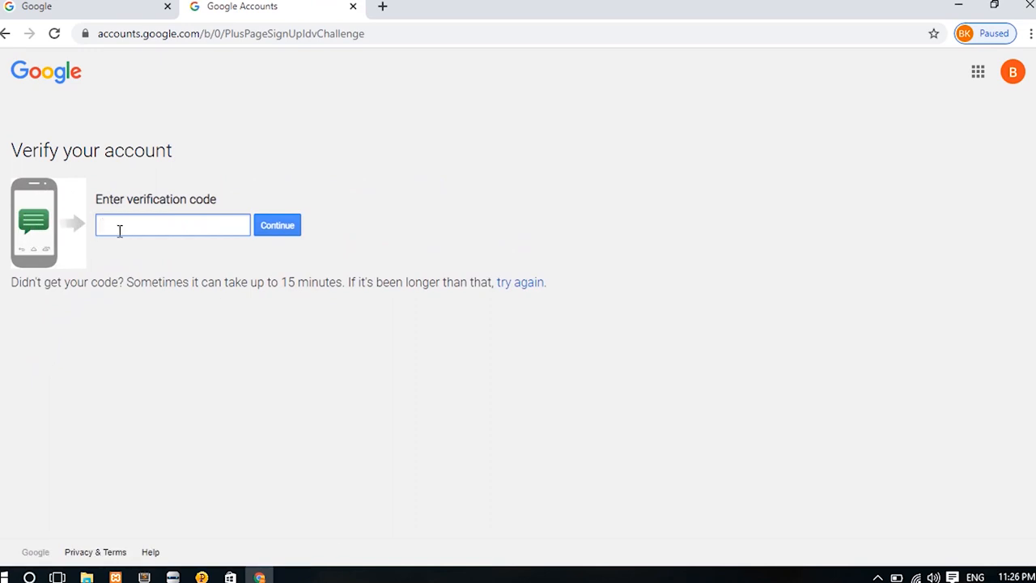
Submit the verification code to finish creating the channel.
click(282, 230)
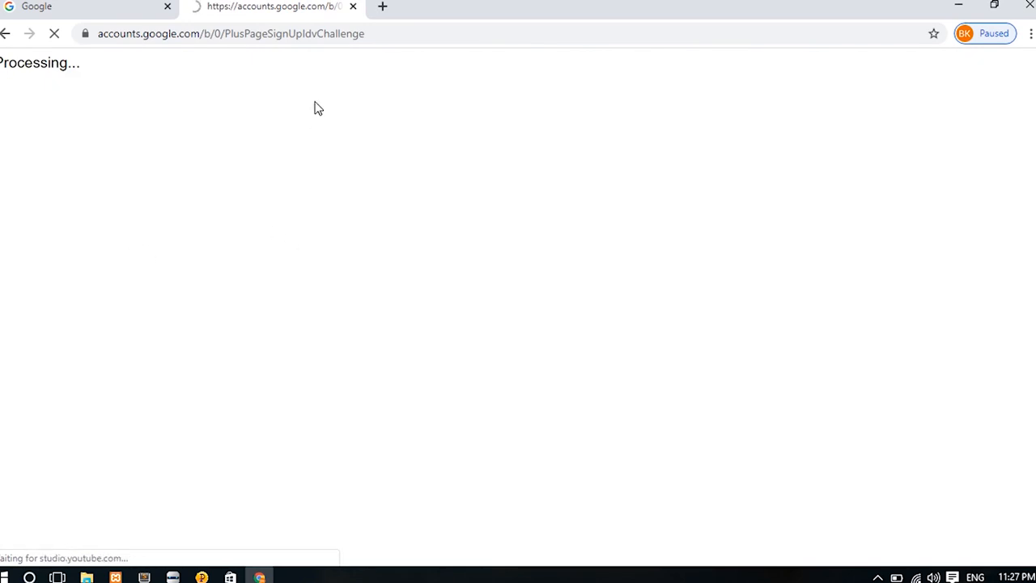
scroll(515, 416, down, 4)
scroll(989, 170, up, 4)
scroll(990, 170, down, 4)
scroll(512, 297, up, 1)
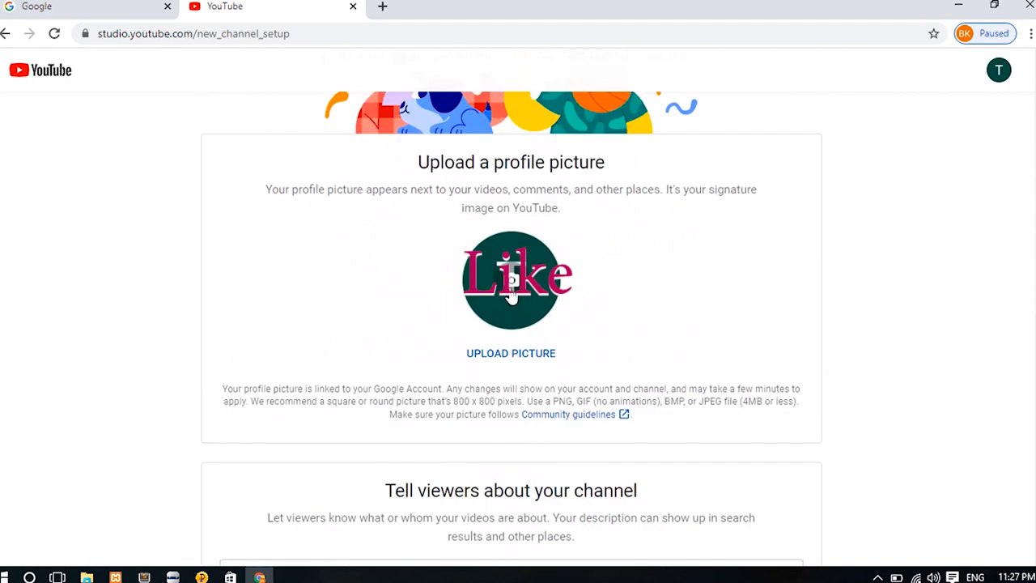
Set the channel profile picture to the letter_b image and start the channel description.
click(511, 298)
scroll(311, 174, down, 3)
double_click(154, 238)
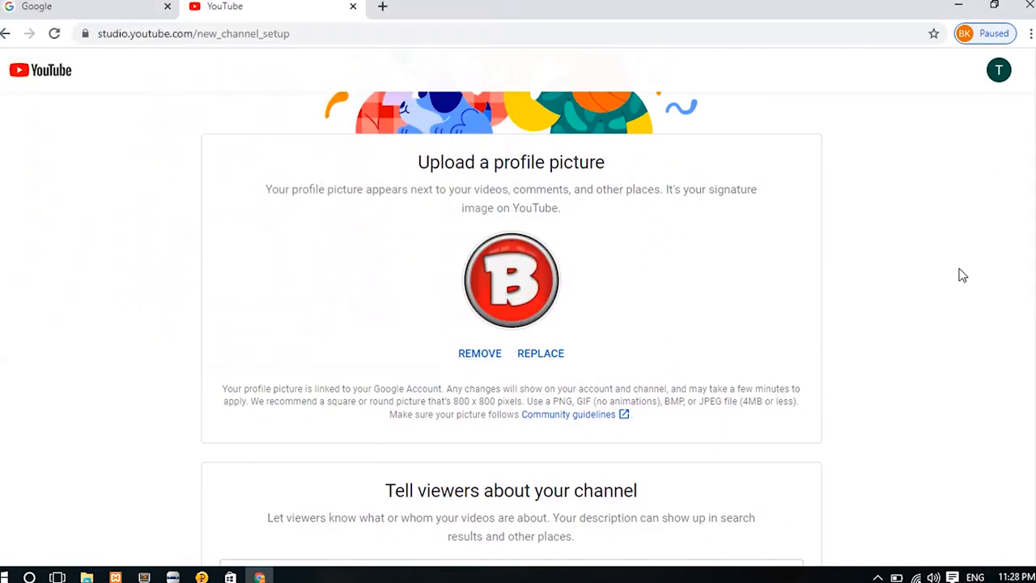
click(548, 359)
click(495, 11)
scroll(549, 394, down, 3)
scroll(1029, 321, up, 1)
click(330, 446)
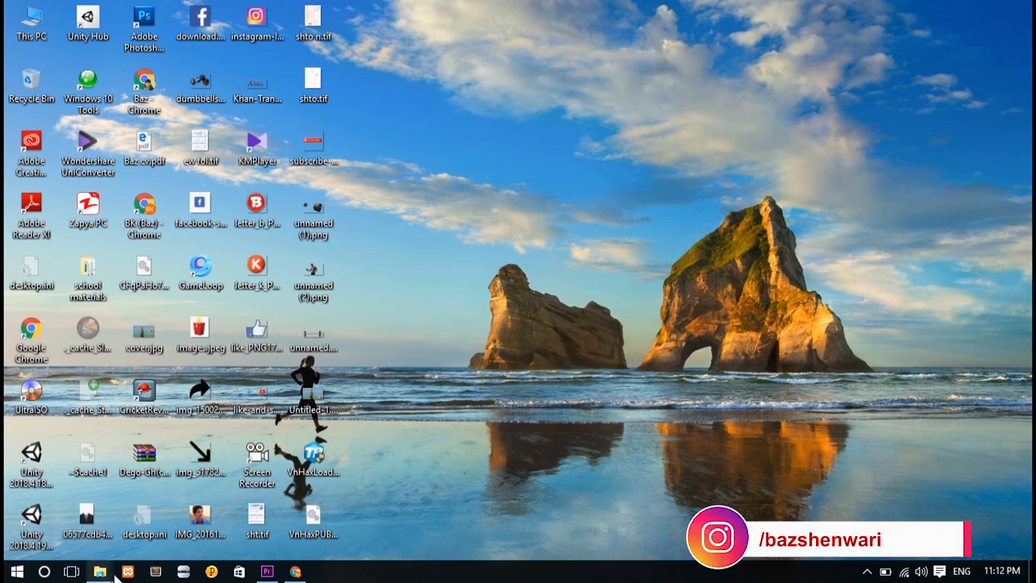
Restore the Chrome window, maximize it, and go to Google sign-in.
click(297, 573)
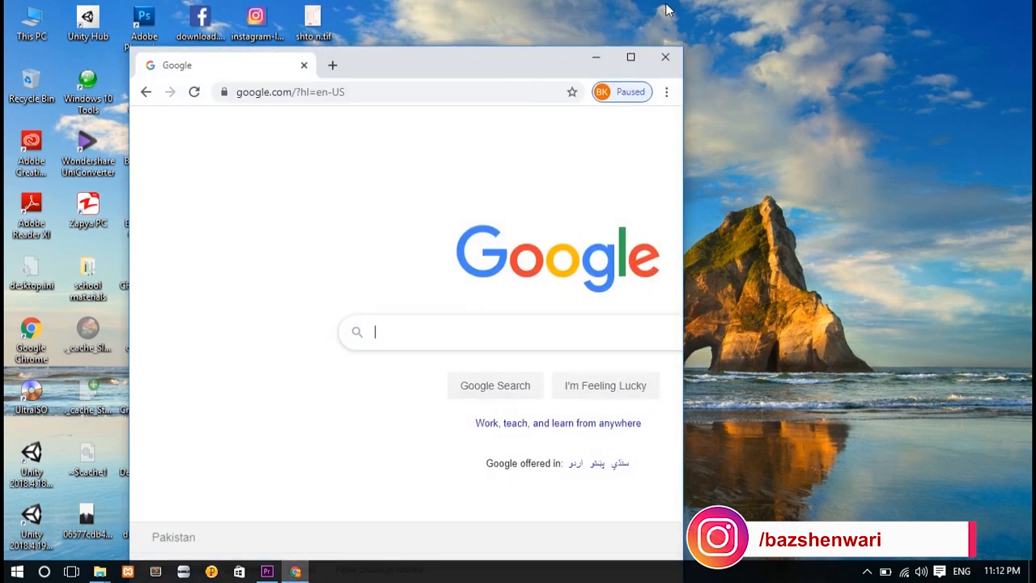
click(629, 57)
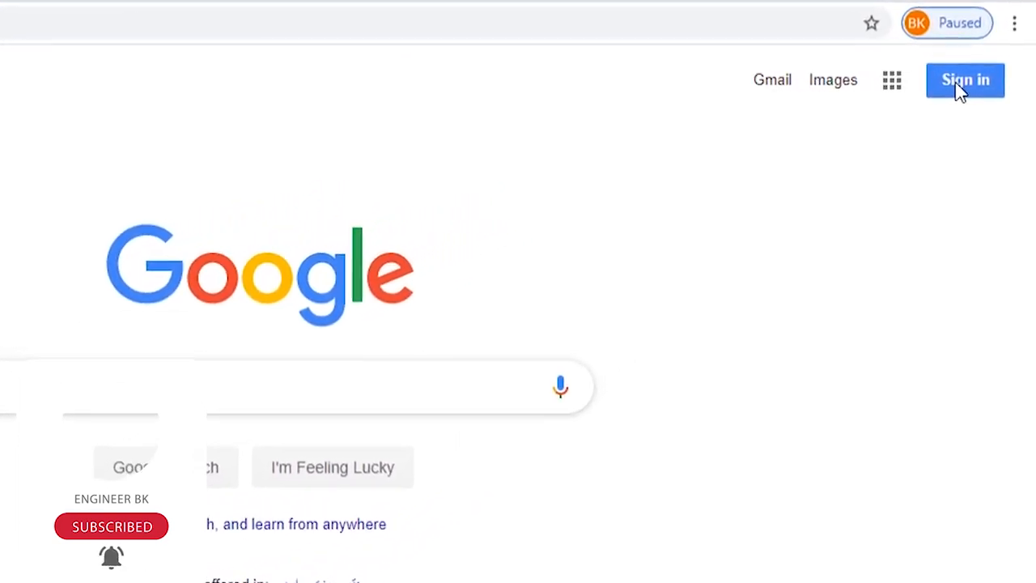
click(959, 84)
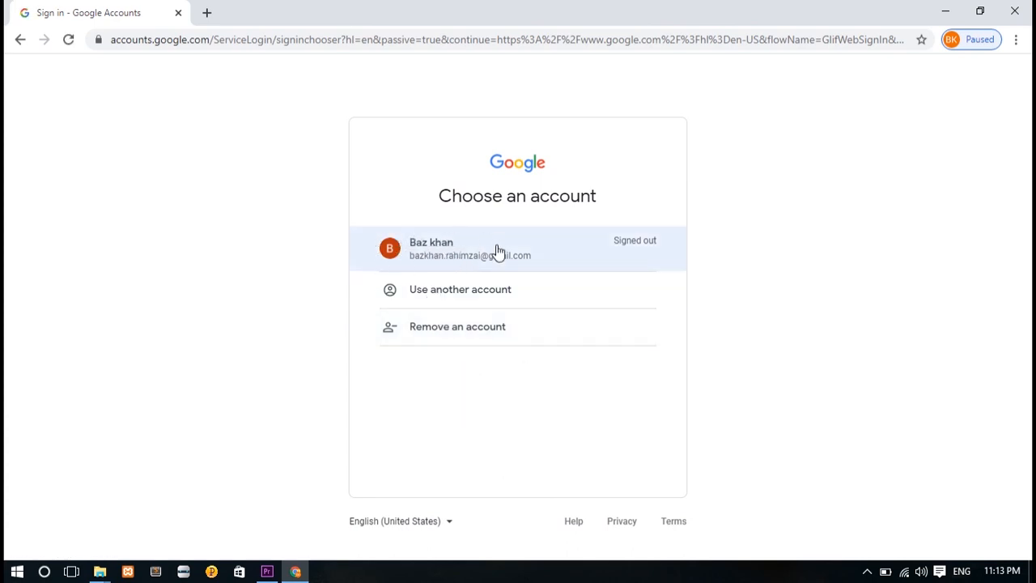
Pick 'Use another account' and choose Create account.
click(433, 293)
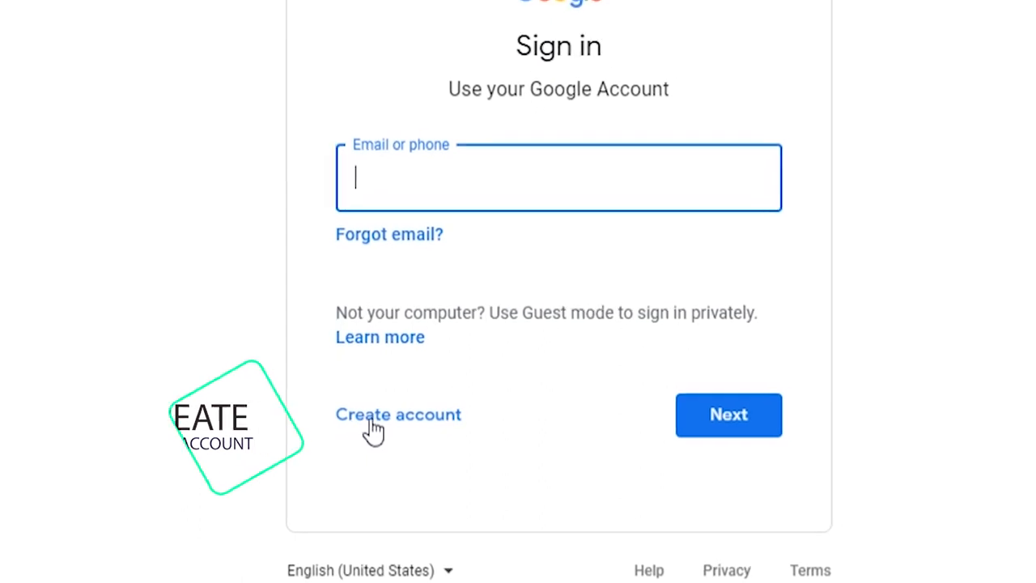
click(372, 428)
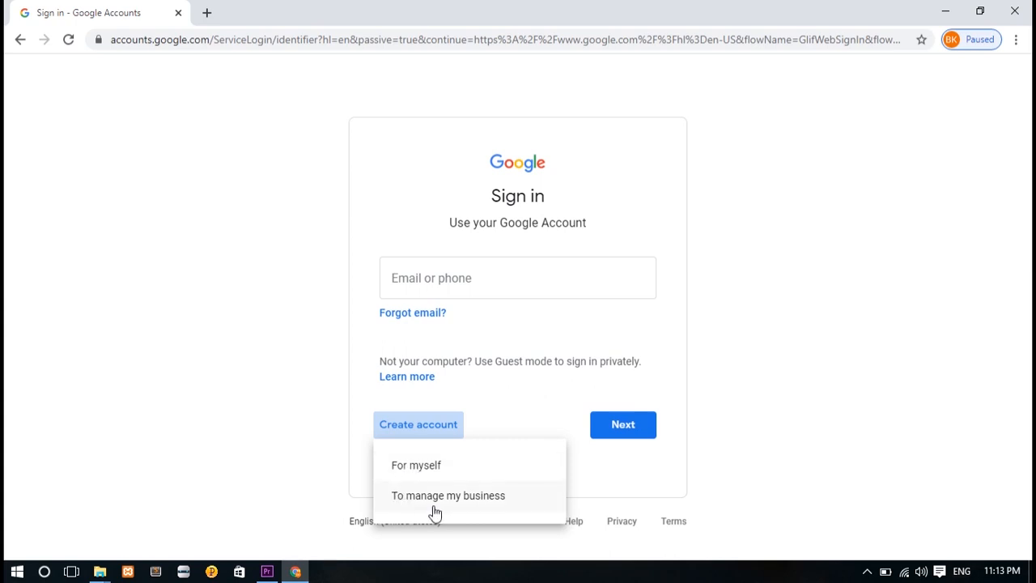
Choose 'For myself' to open the personal account sign-up form.
click(414, 467)
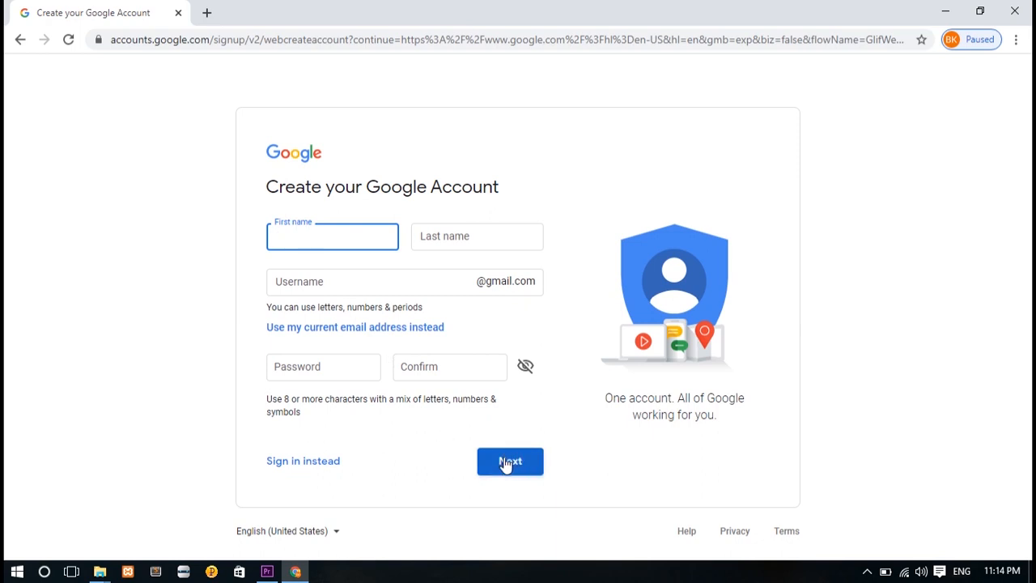
Enter the first and last name, moving on to the username field.
click(301, 234)
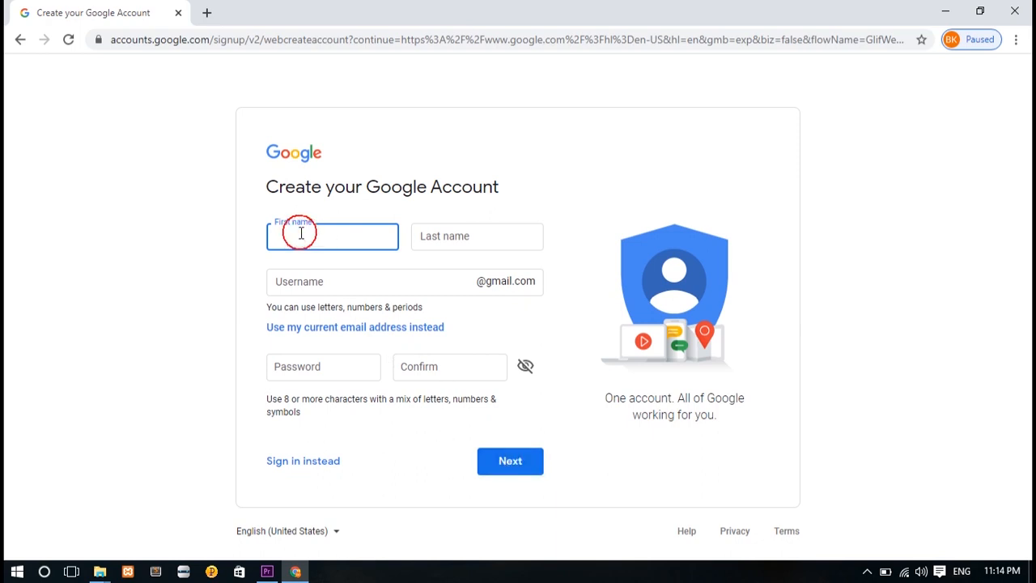
key(Tab)
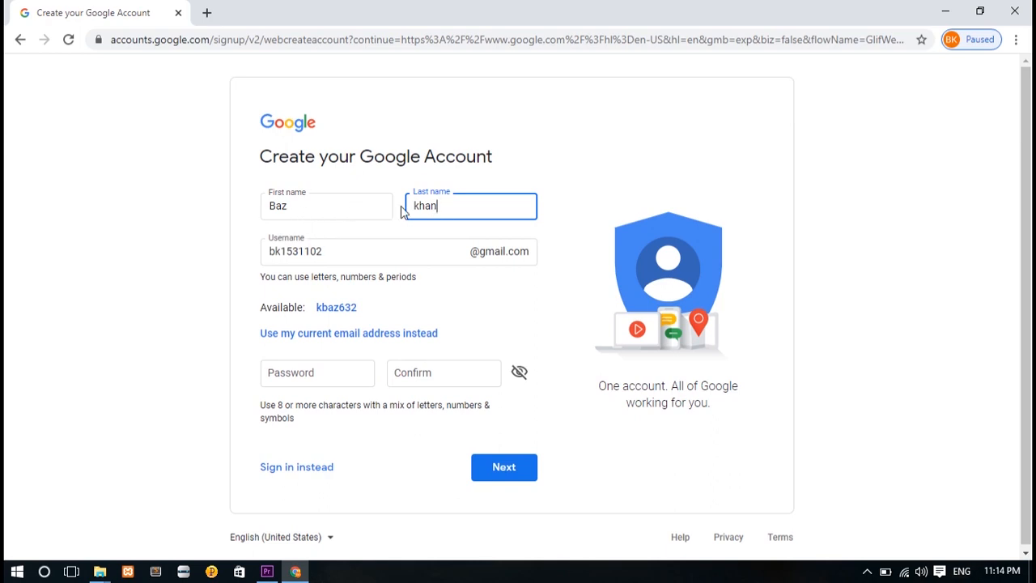
key(Tab)
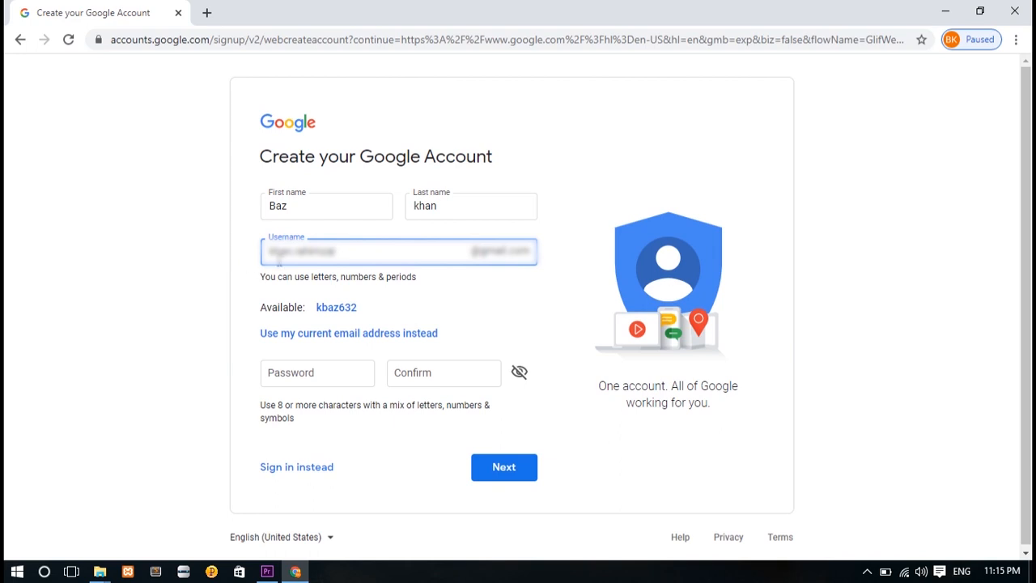
Enter the account password and retype it in the Confirm field.
click(312, 380)
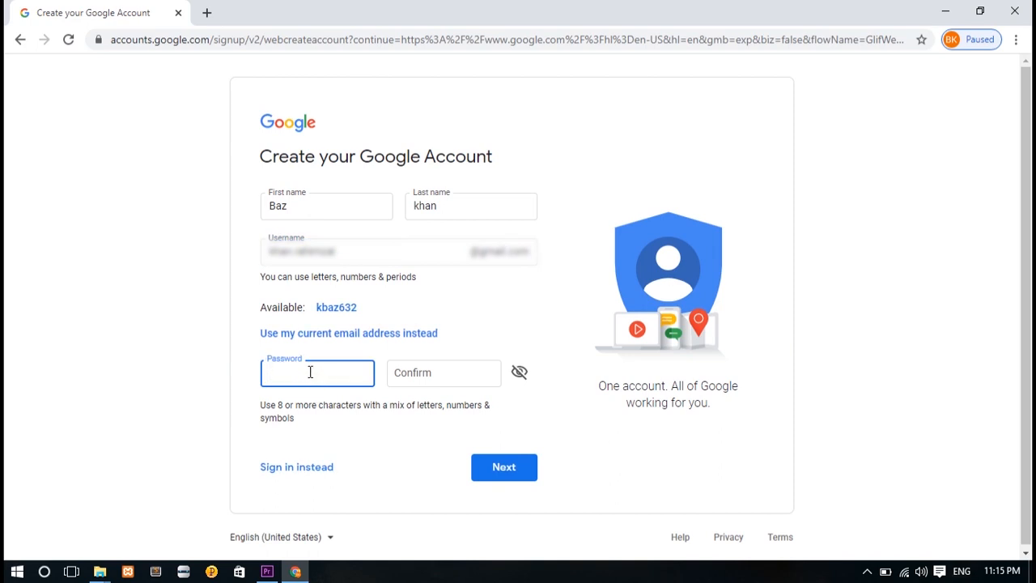
text(baz••••••••)
click(416, 379)
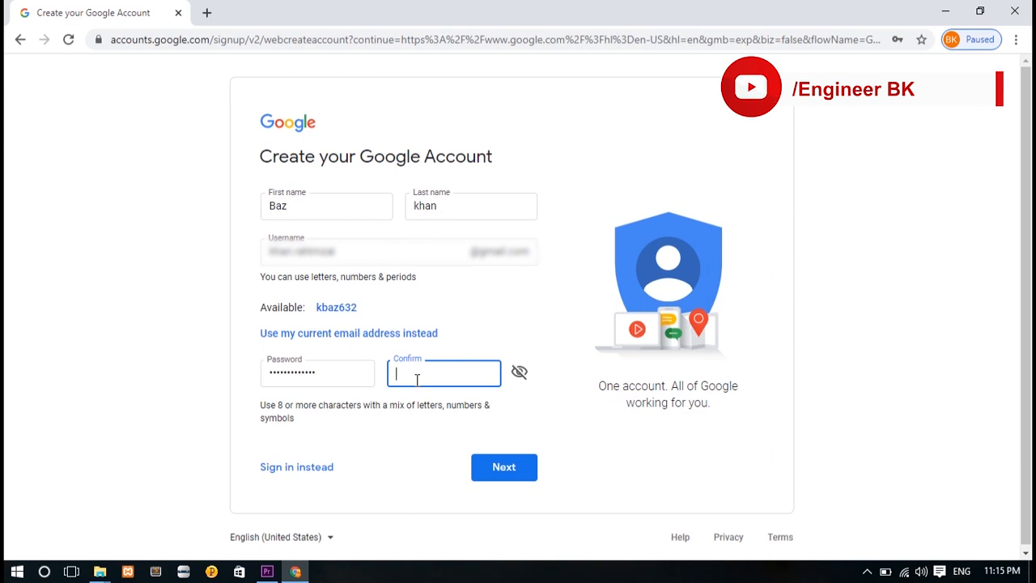
text(•)
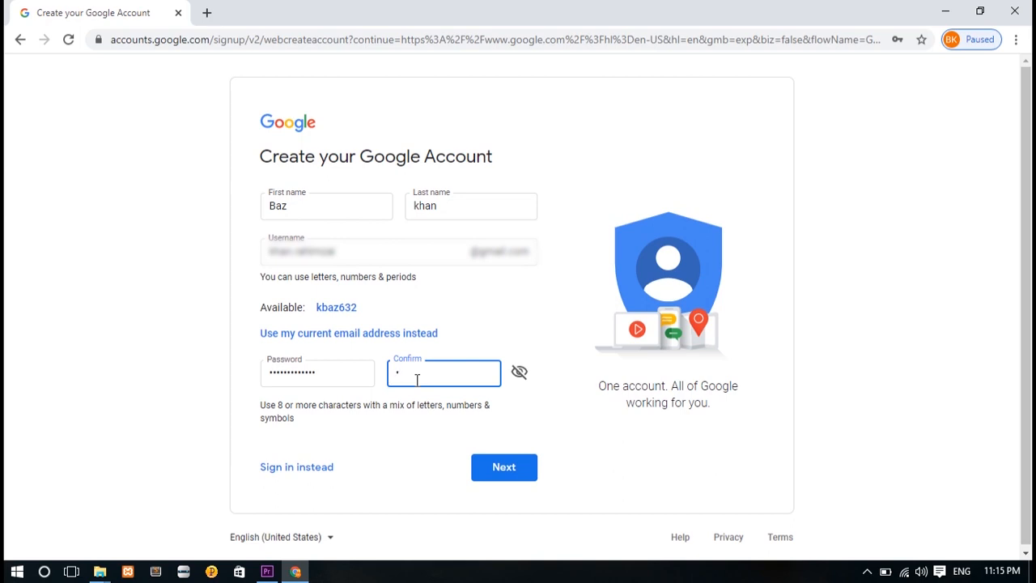
text(•••••••)
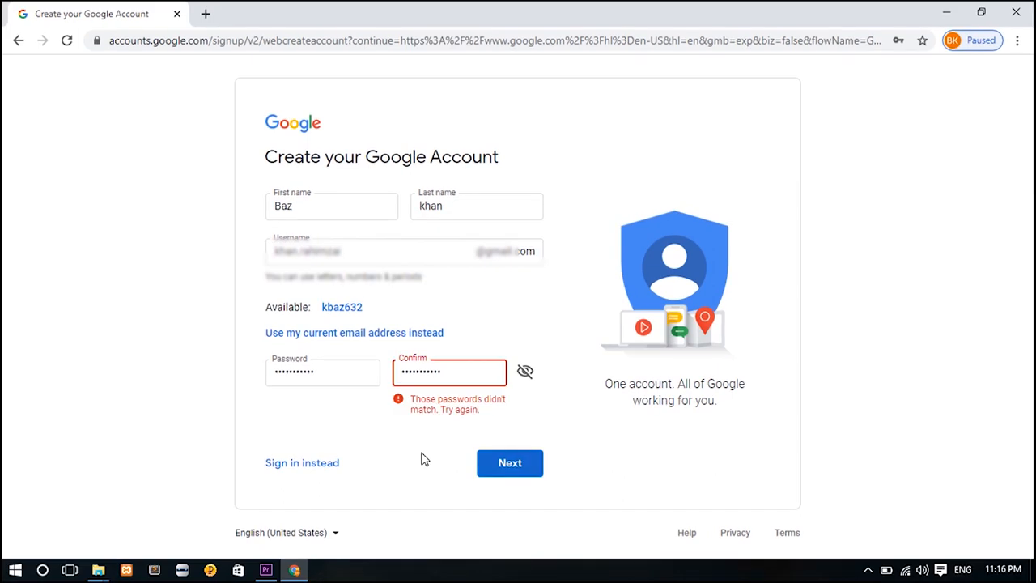
Submit the sign-up form, then append 'khan' to the taken username.
click(491, 471)
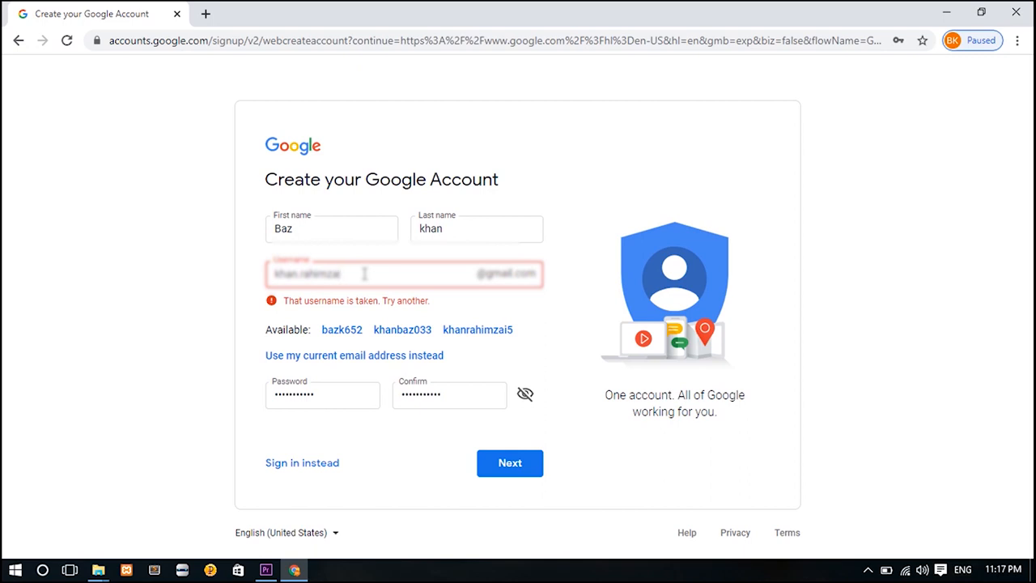
text(khan)
Resubmit the form and submit a saved phone number for verification.
click(495, 464)
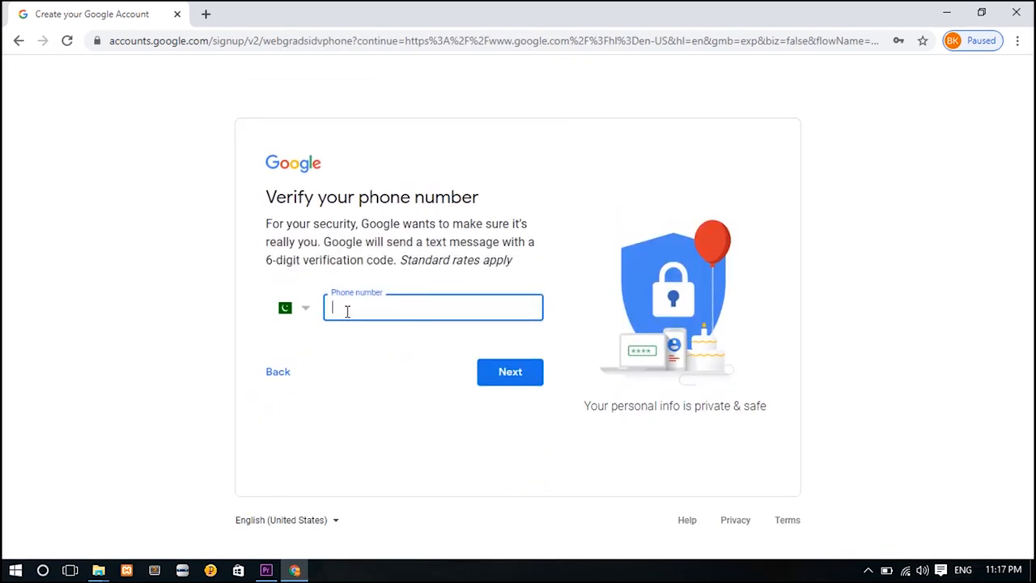
click(327, 316)
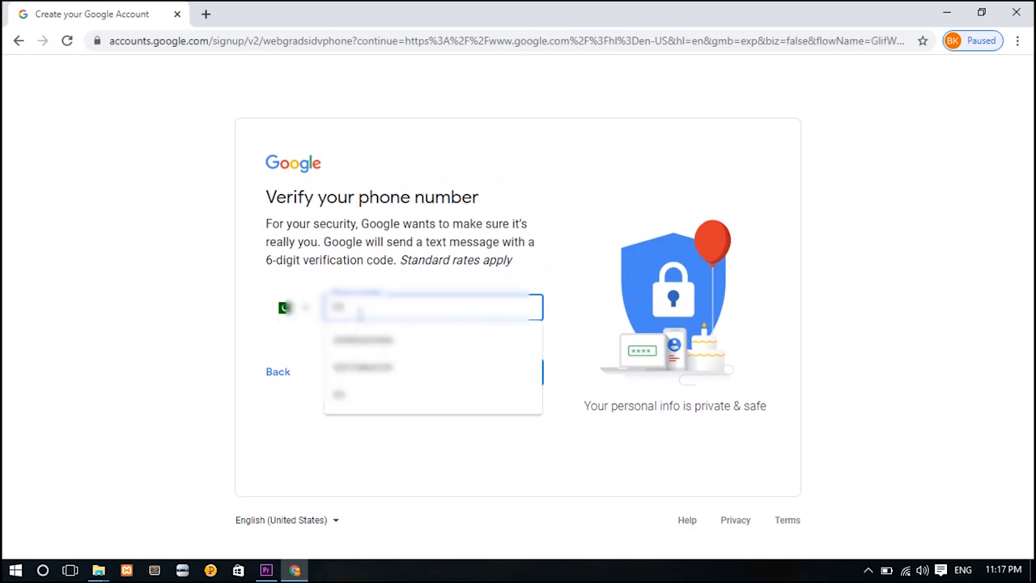
key(Down)
key(Return)
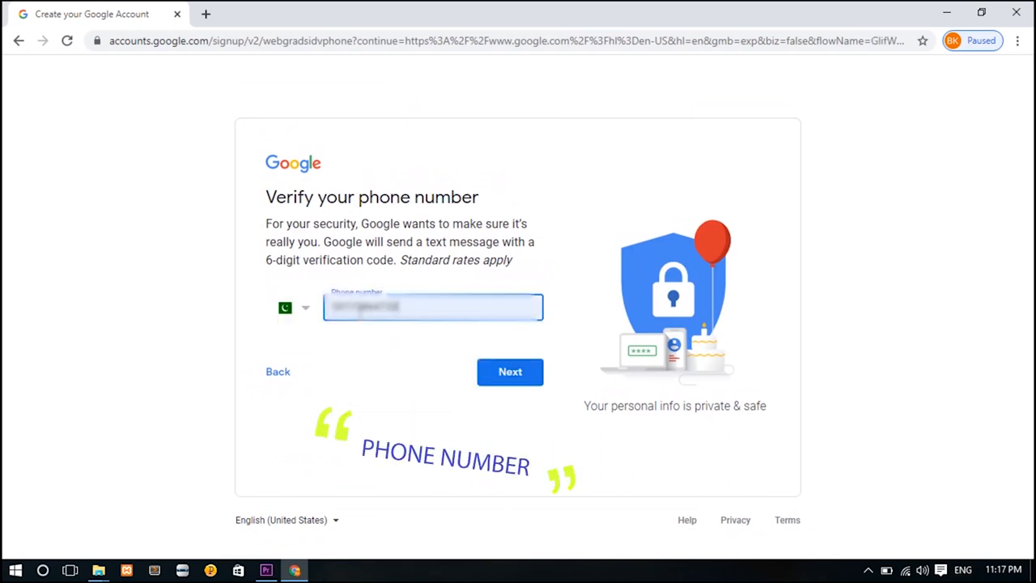
click(502, 380)
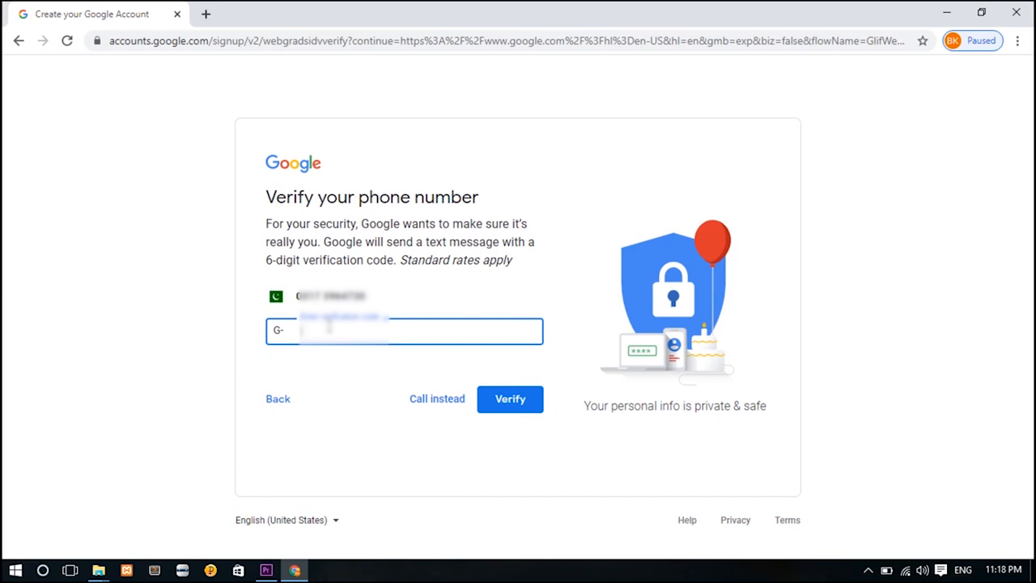
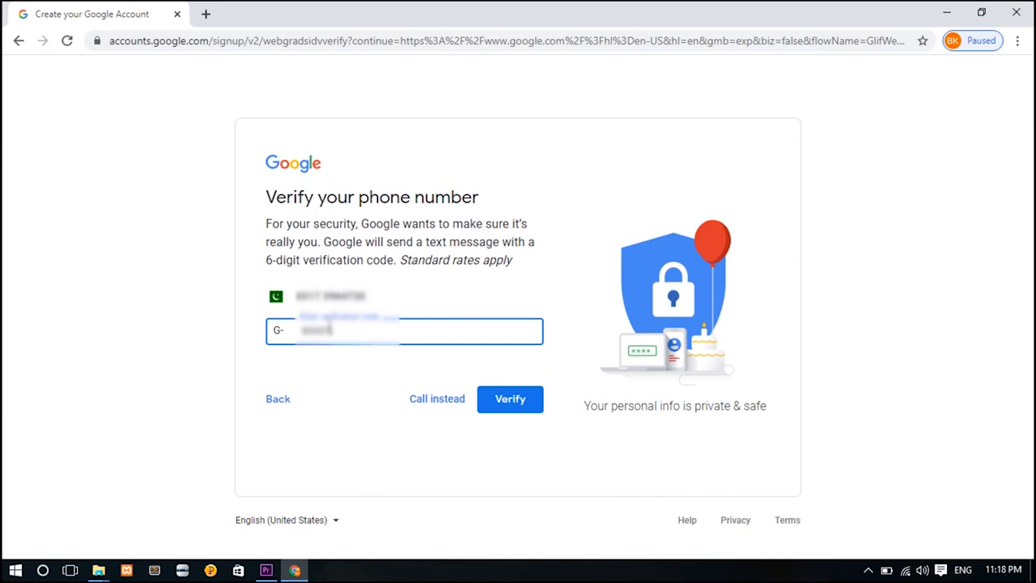
Enter the six-digit code from the text message and verify it.
click(524, 409)
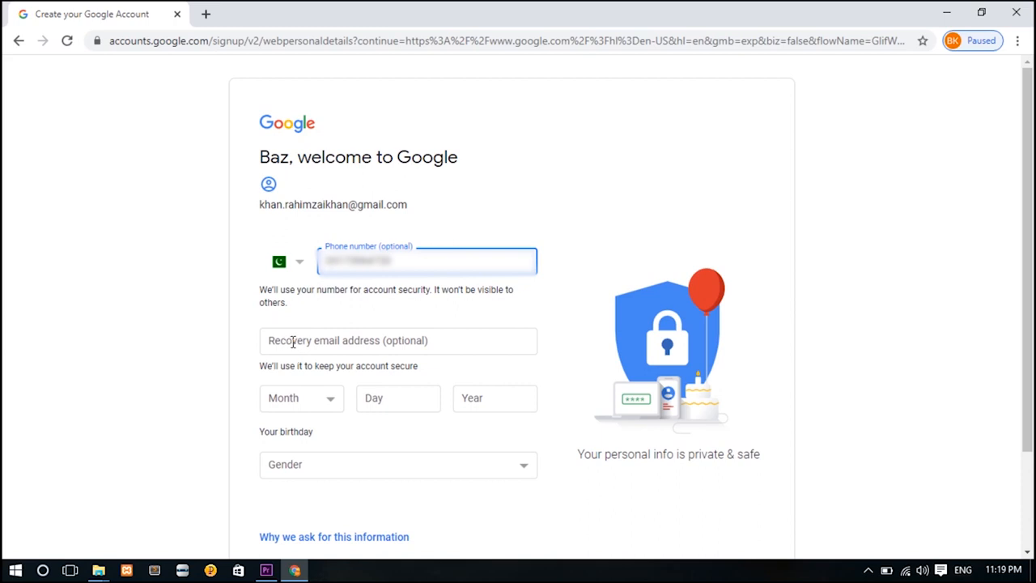
click(293, 341)
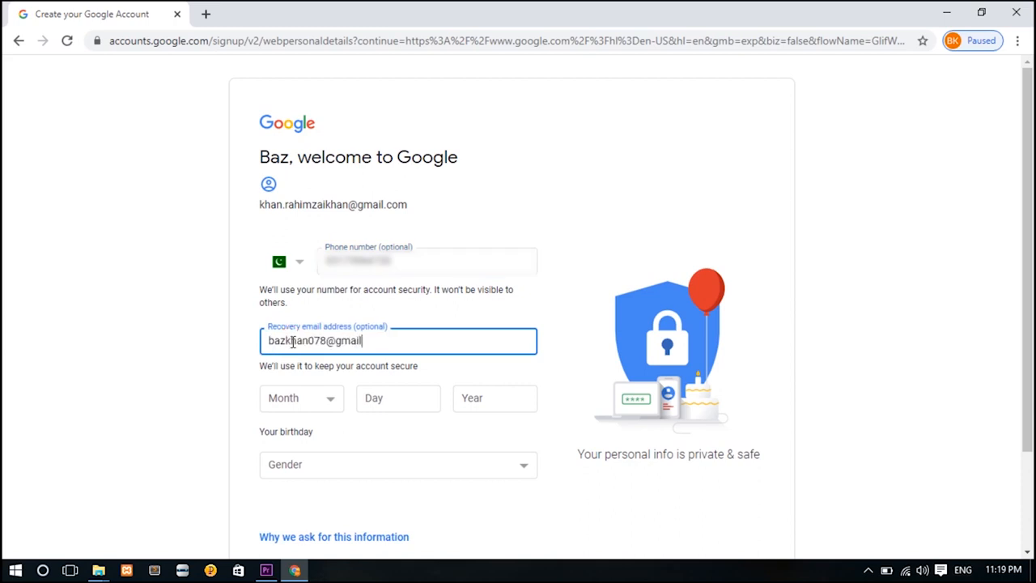
click(334, 402)
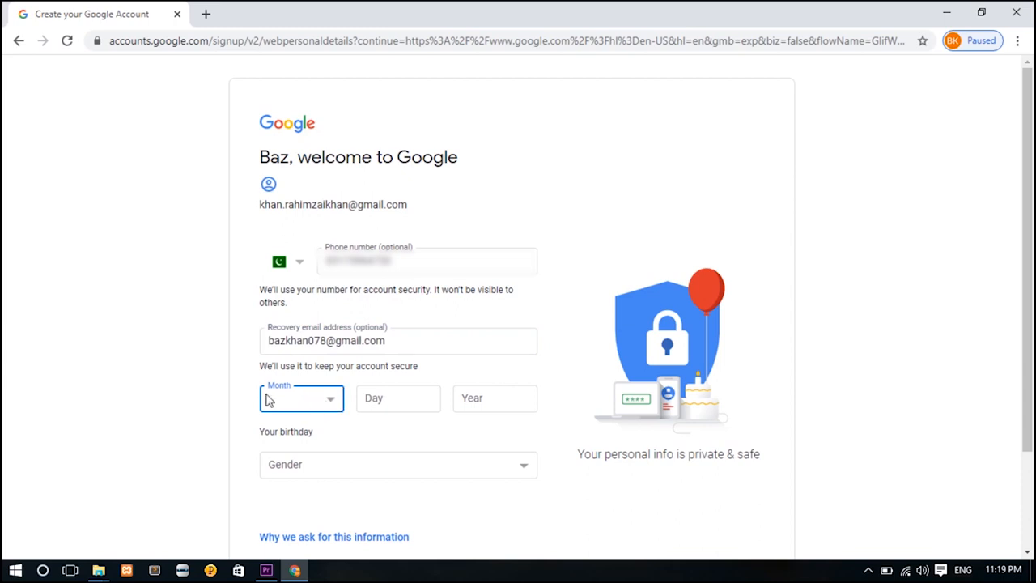
click(331, 400)
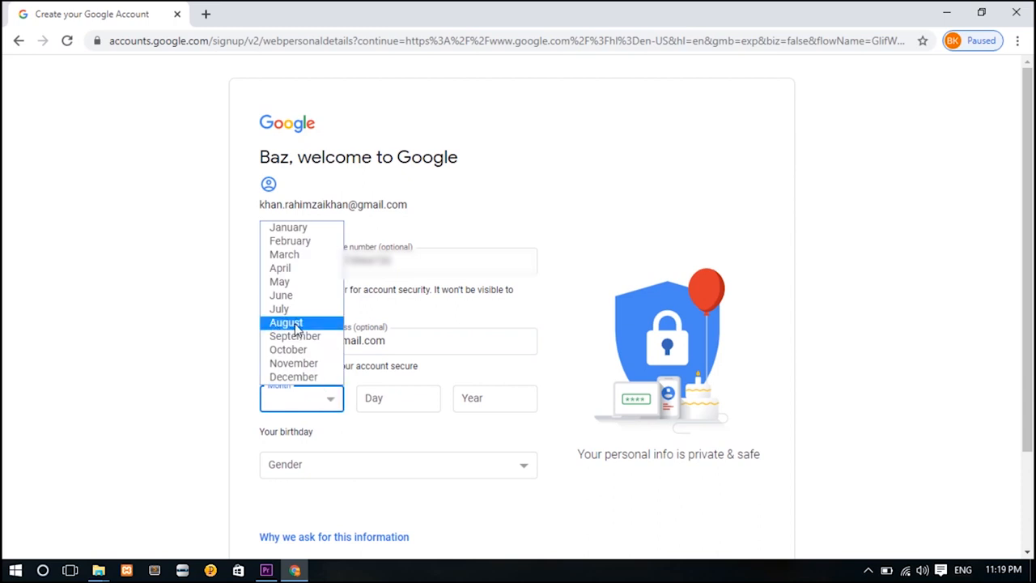
click(297, 349)
click(376, 398)
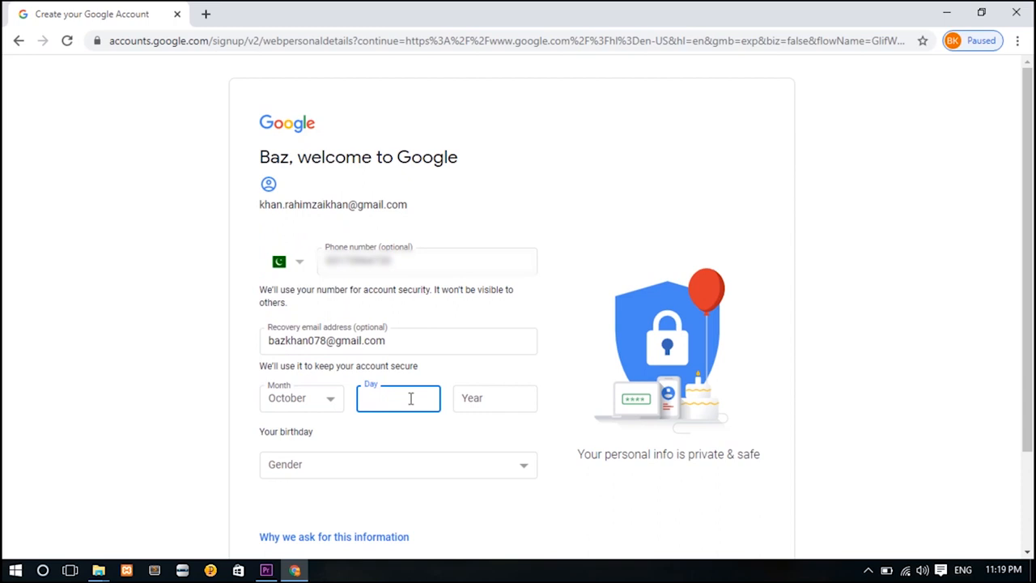
text(1)
click(495, 398)
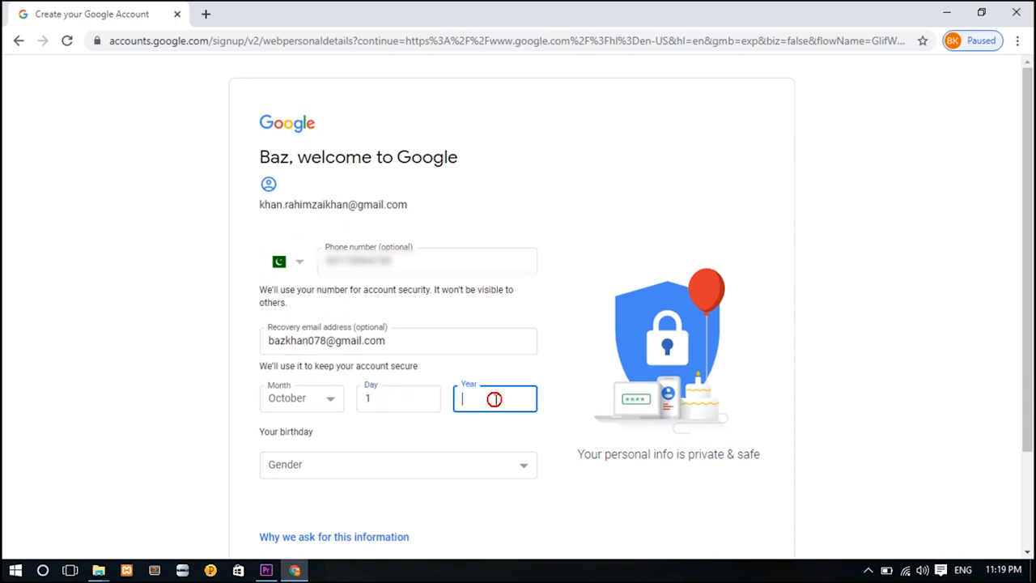
text(1994)
Choose Male as the gender and submit the personal details.
click(364, 465)
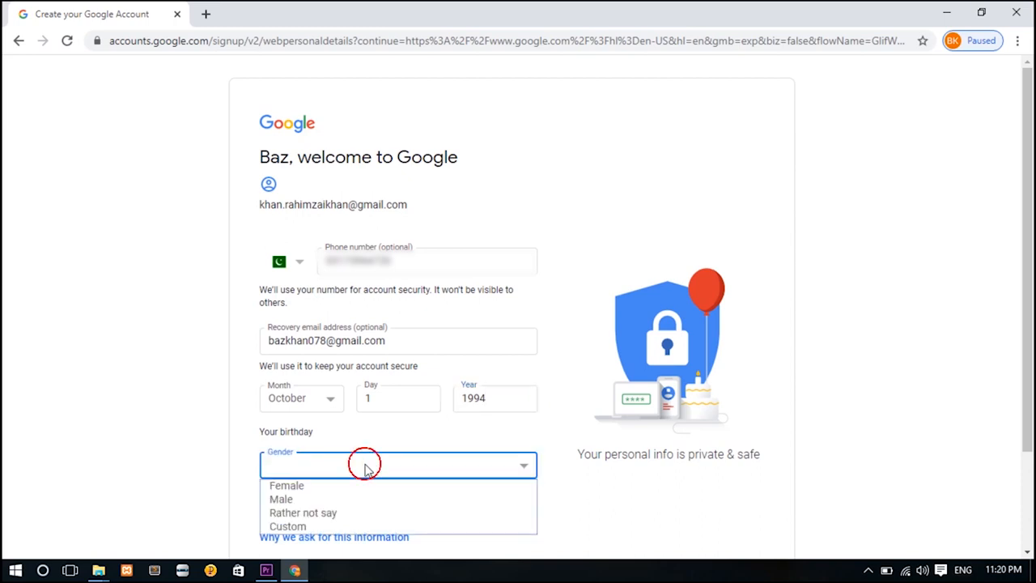
click(332, 502)
scroll(1012, 421, down, 2)
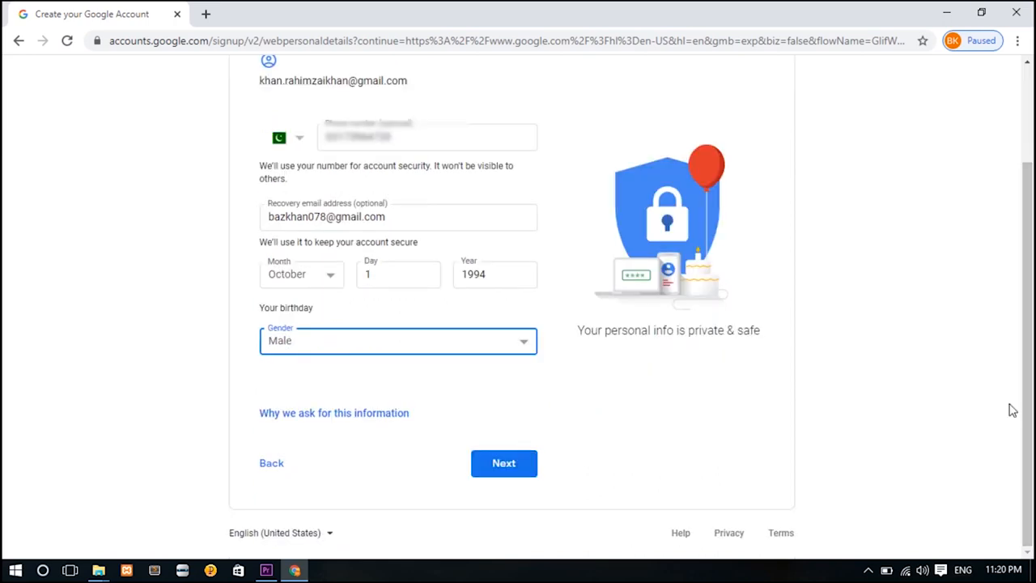
click(509, 467)
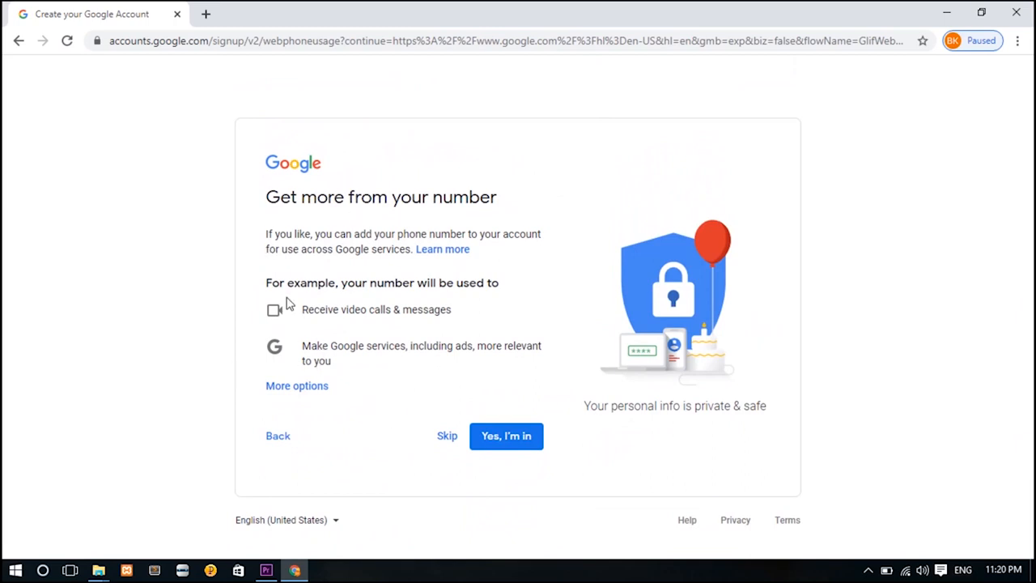
Allow the phone number across Google services and accept the Privacy and Terms.
click(503, 441)
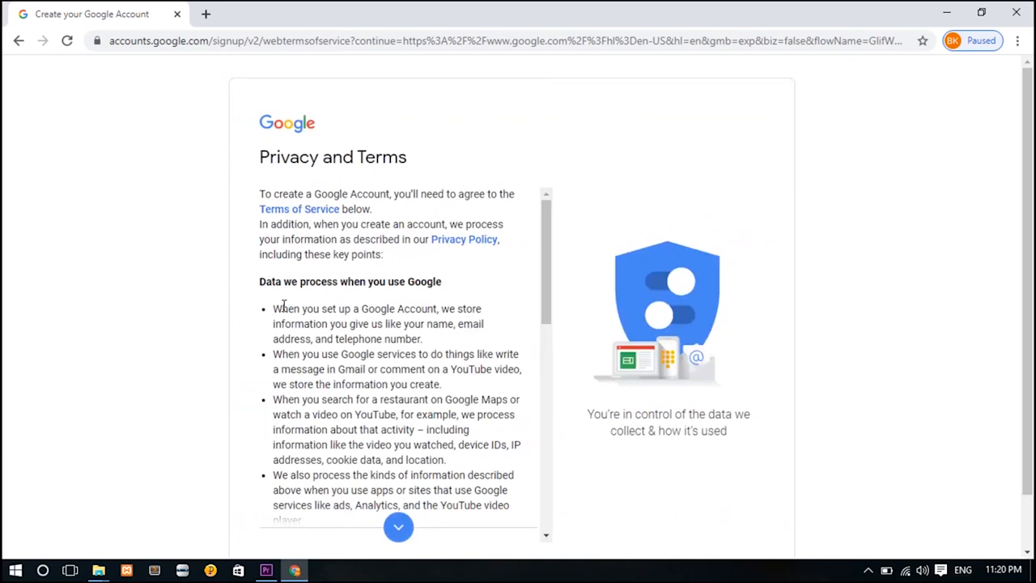
drag(545, 318, 545, 512)
scroll(543, 506, down, 1)
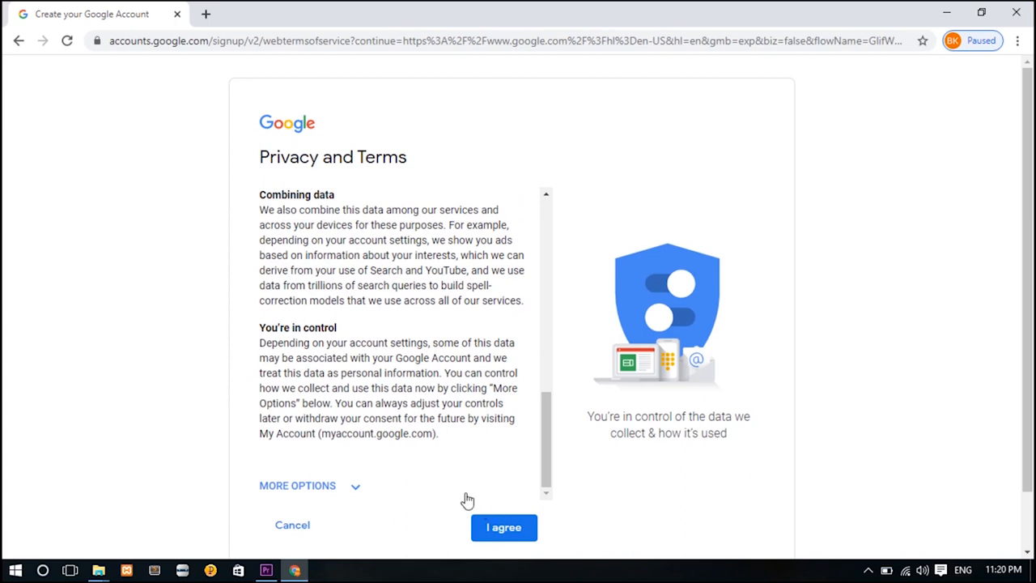
click(504, 527)
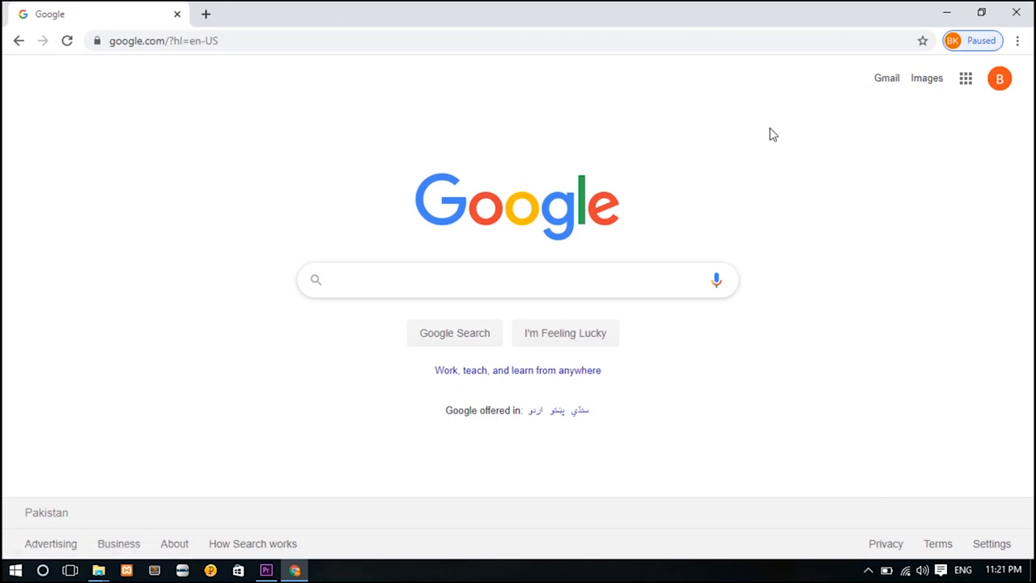
Search Google for youtube in a new tab and open the YouTube site from the results.
key(ctrl+t)
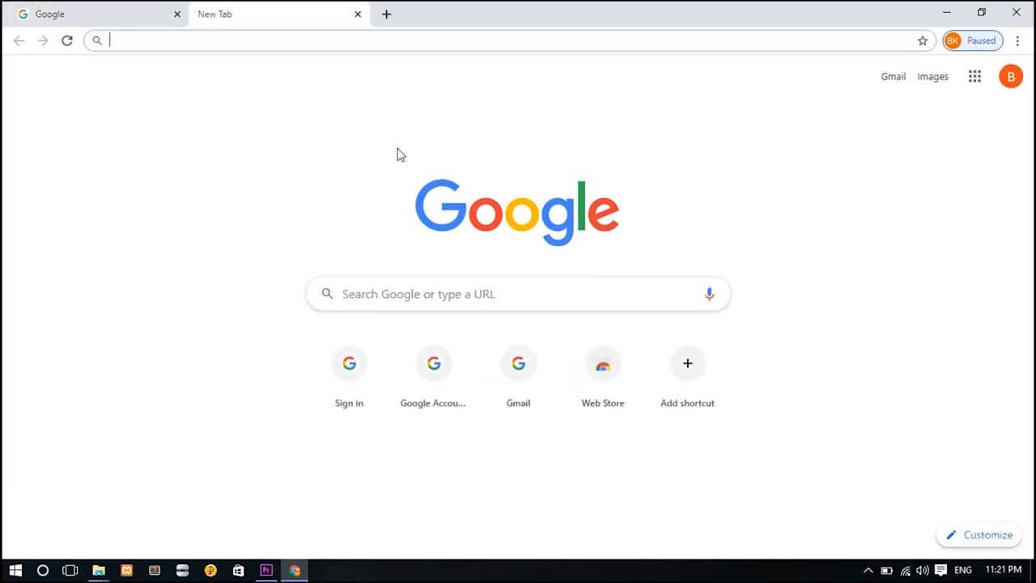
click(406, 41)
click(273, 49)
text(yout)
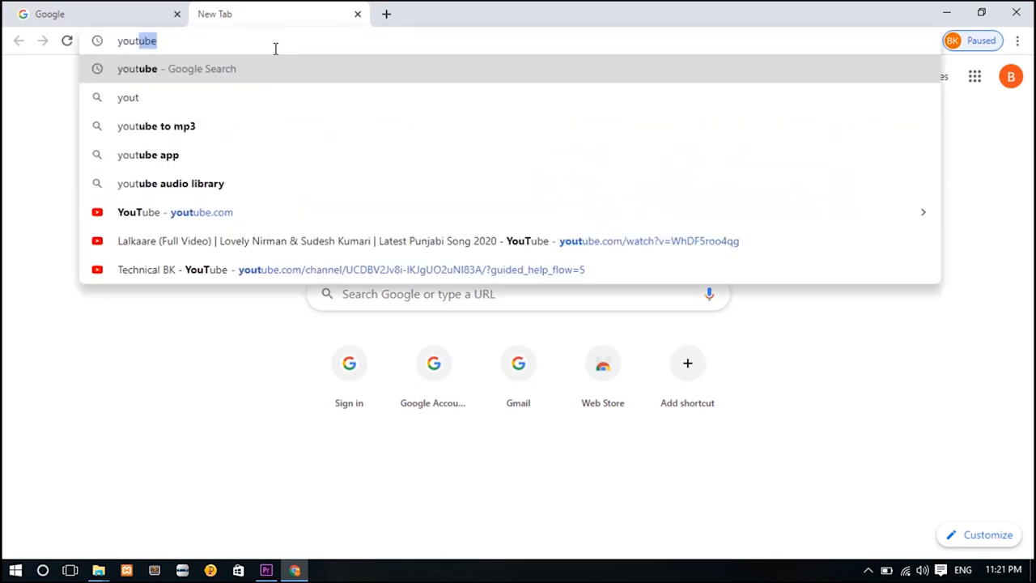
key(Return)
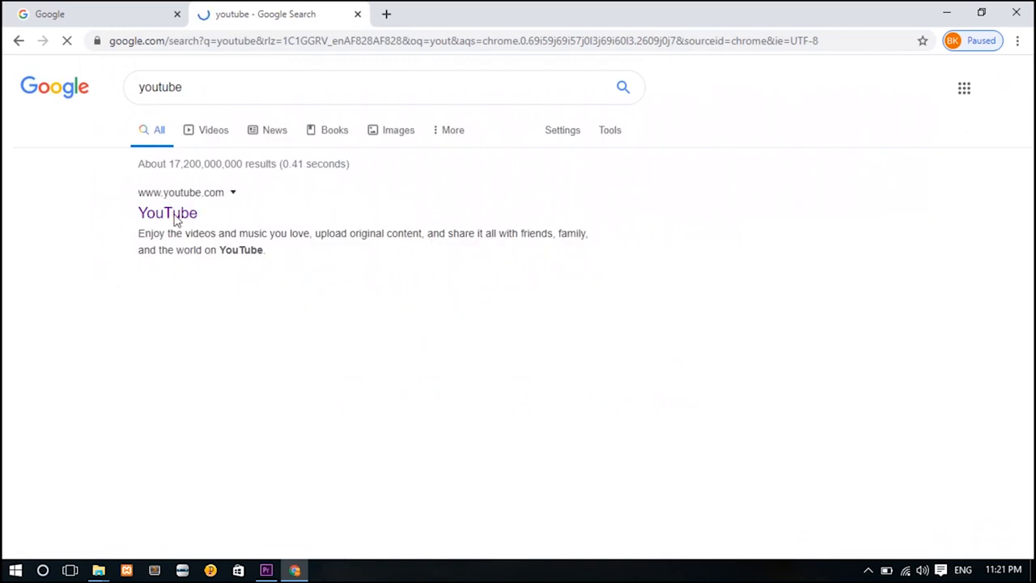
click(170, 219)
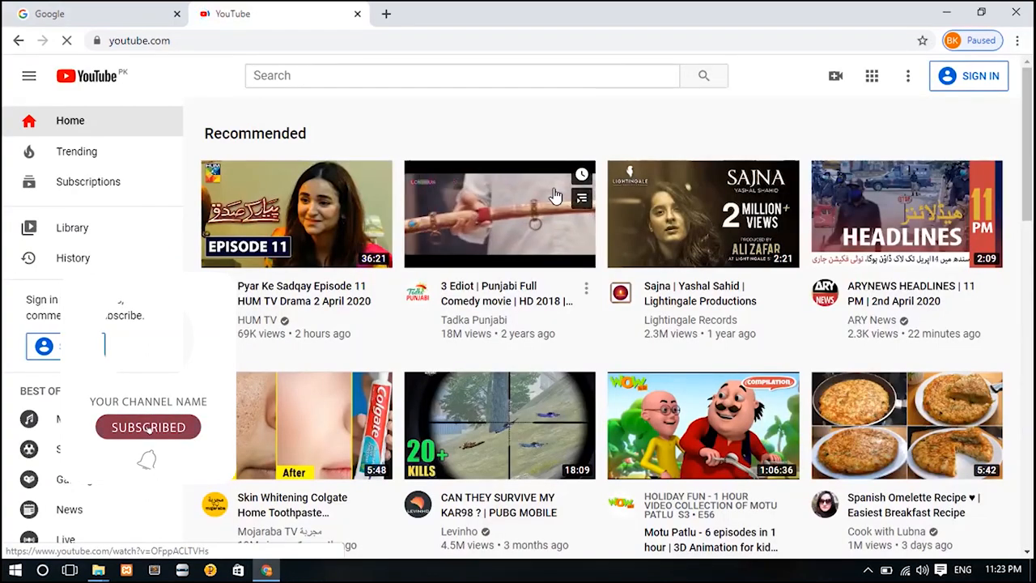
Sign in to YouTube with the new account and choose Create a channel.
click(868, 572)
click(868, 571)
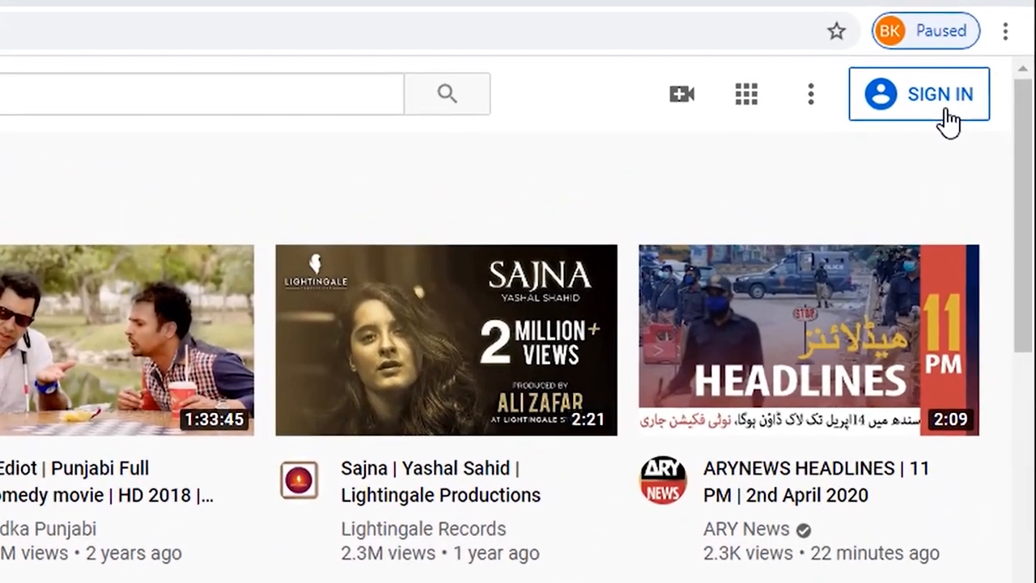
click(948, 108)
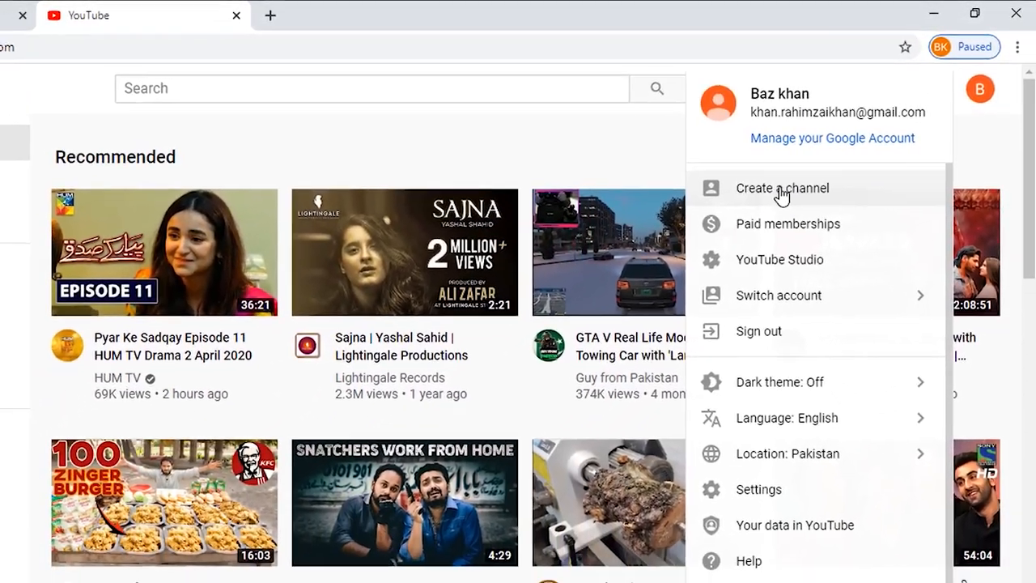
click(746, 213)
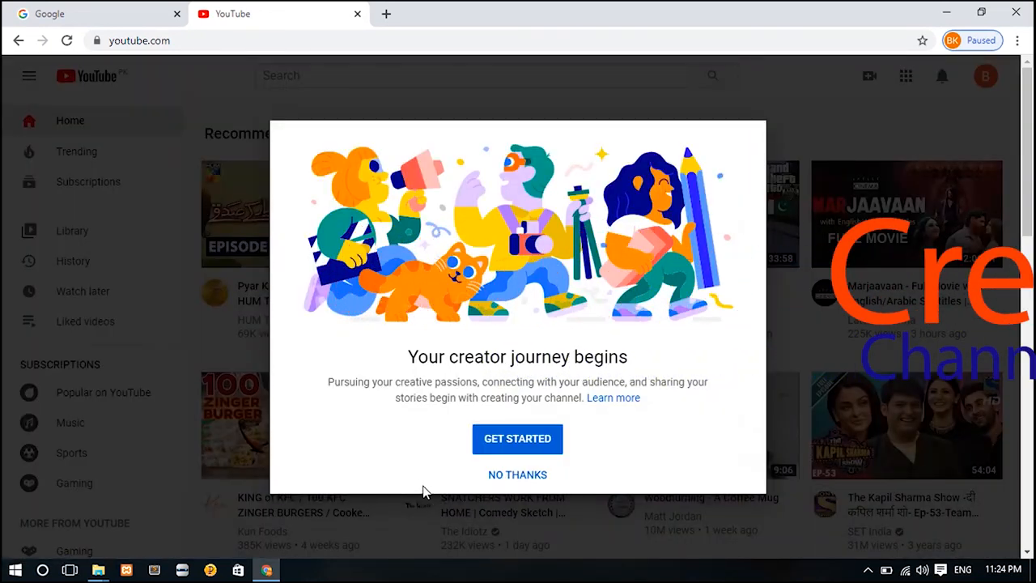
Get started with channel creation and select the custom channel name option.
click(517, 445)
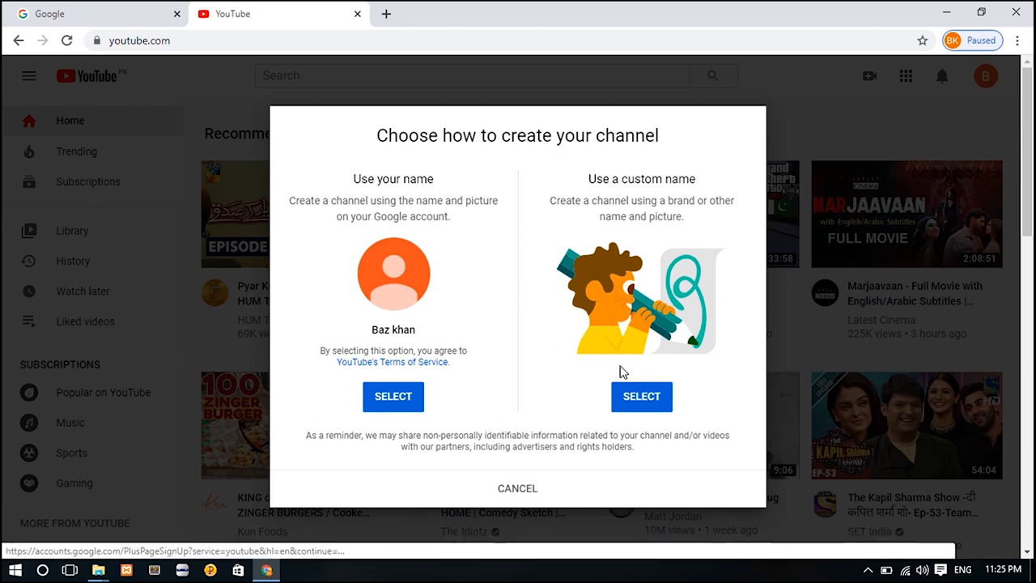
click(647, 408)
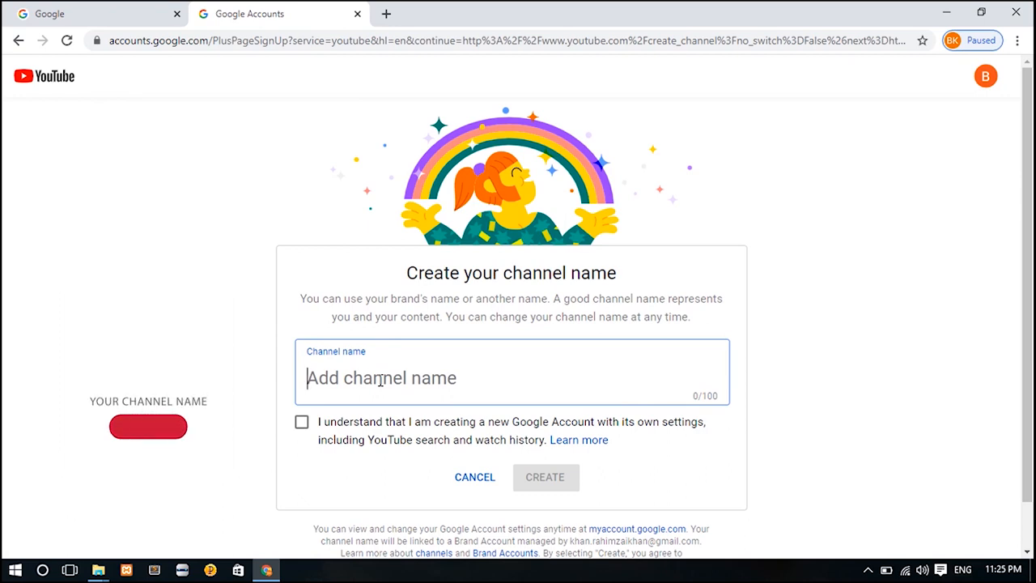
Paste 'Technical khan' as the channel name, acknowledge the separate account, and create the channel.
text(Technical khan)
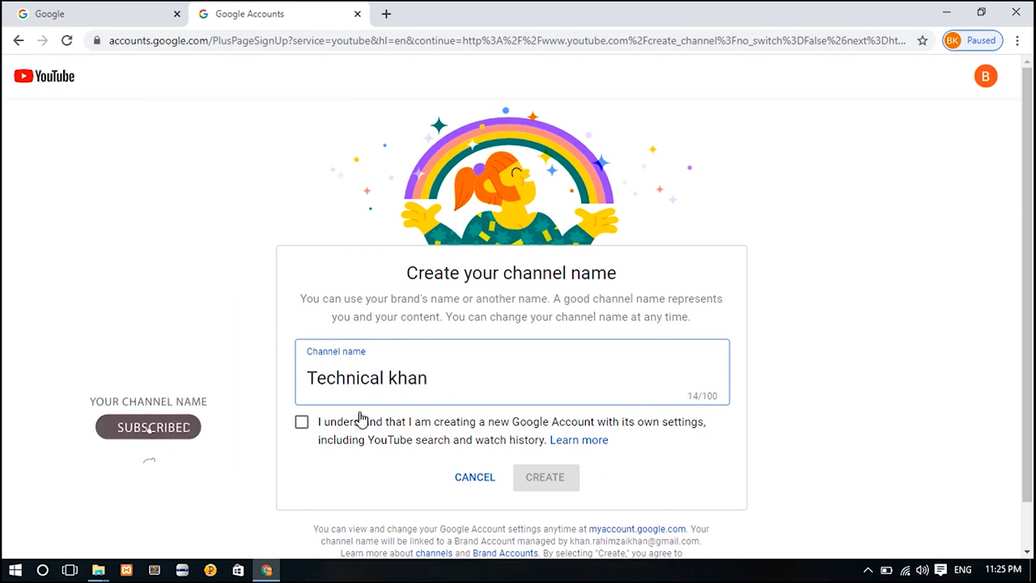
click(301, 424)
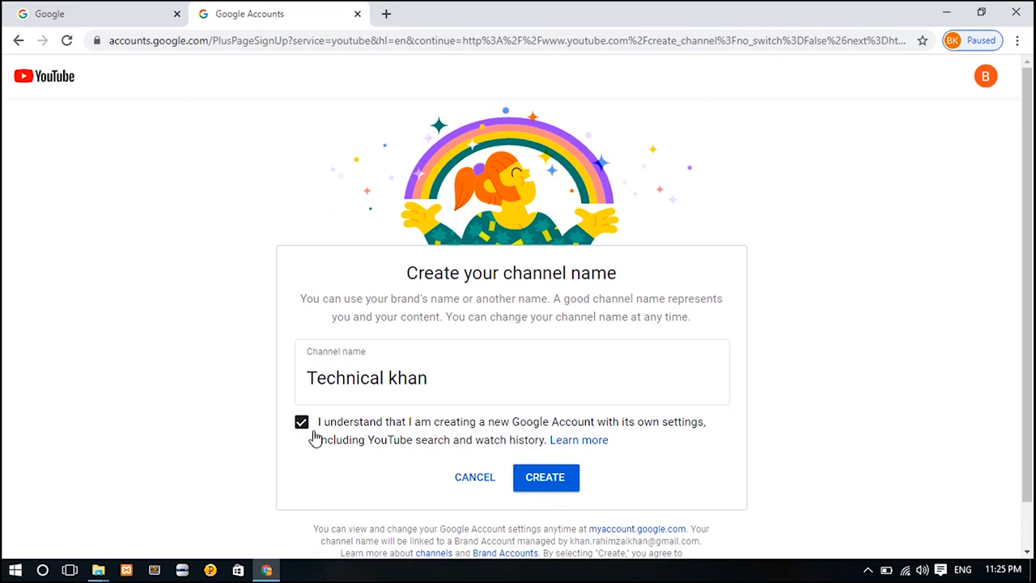
click(561, 483)
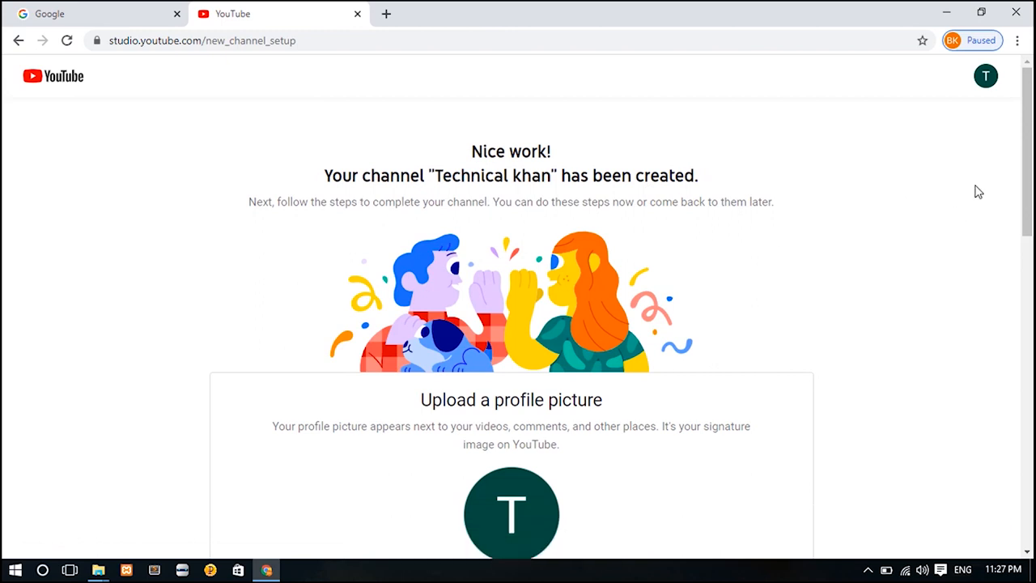
scroll(1026, 174, down, 4)
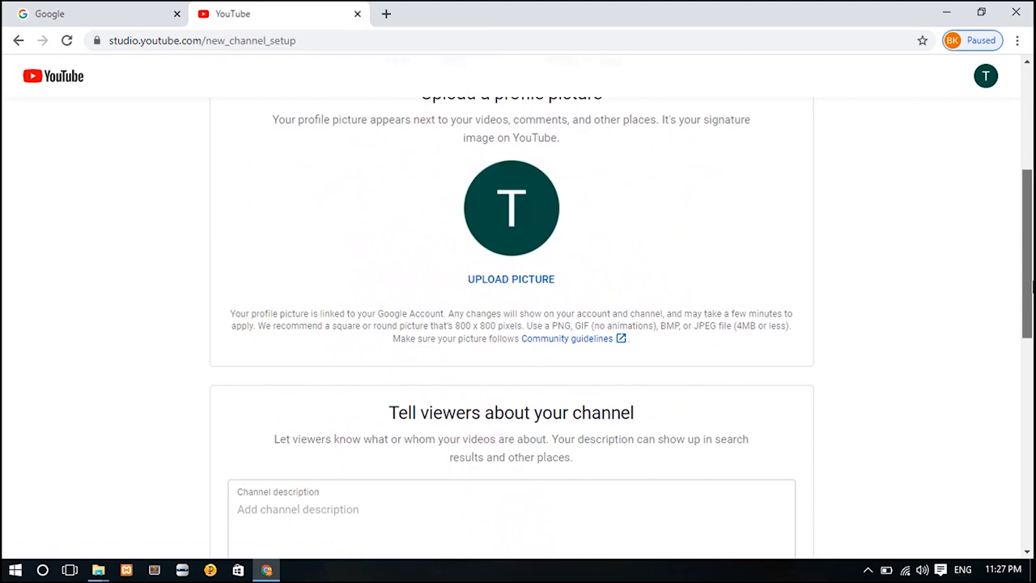
drag(1030, 283, 1024, 185)
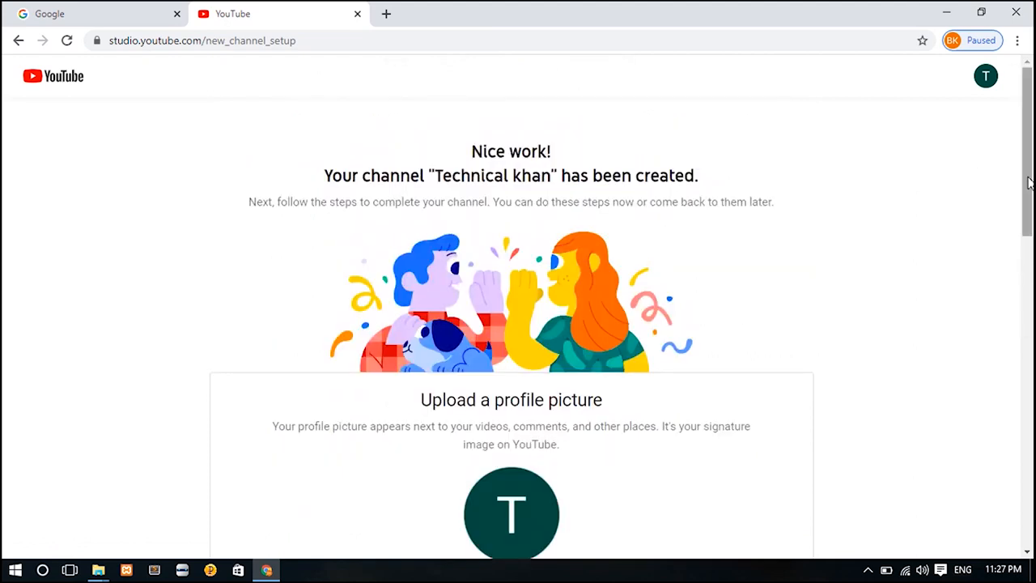
scroll(1025, 185, down, 2)
drag(1031, 230, 1026, 271)
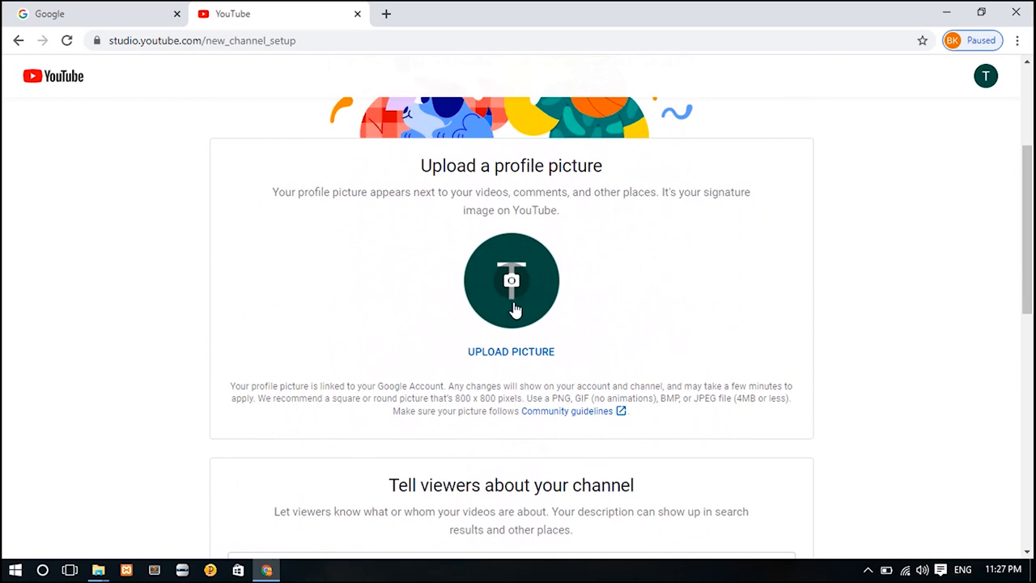
click(511, 294)
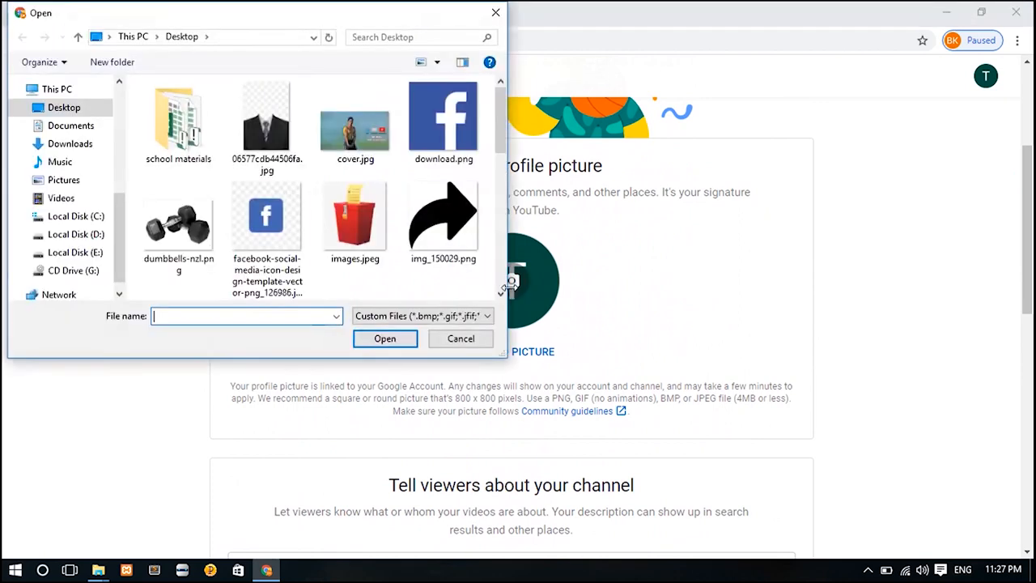
Use letter_b_PNG24.png as the profile picture, cancelling the later replace attempt.
drag(501, 117, 488, 177)
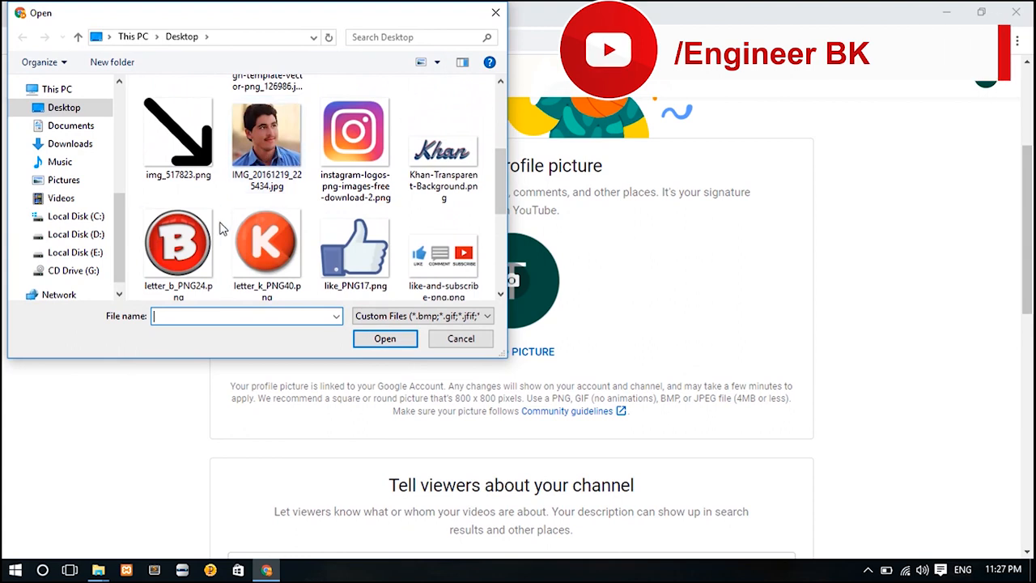
click(191, 242)
double_click(191, 242)
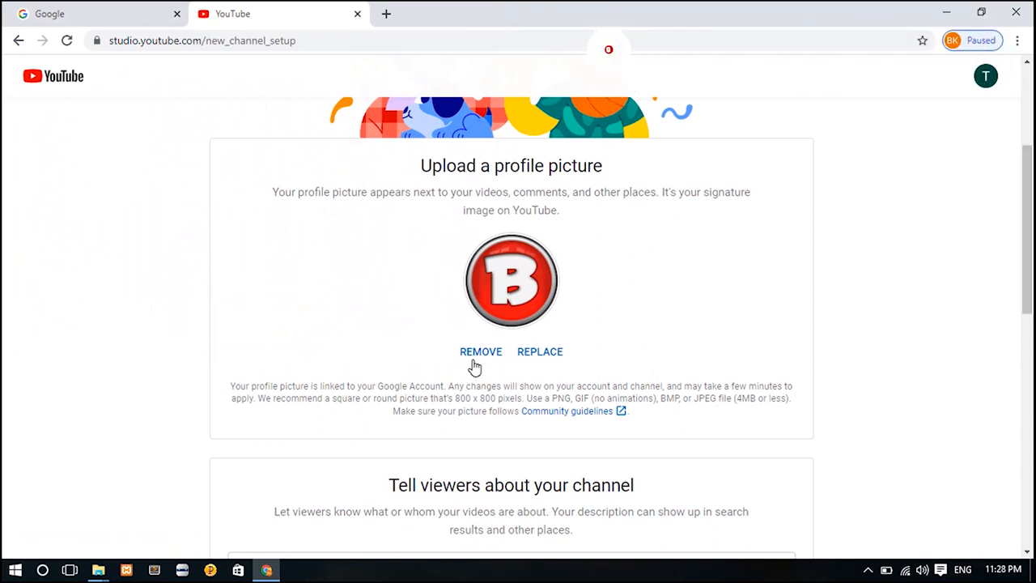
click(546, 356)
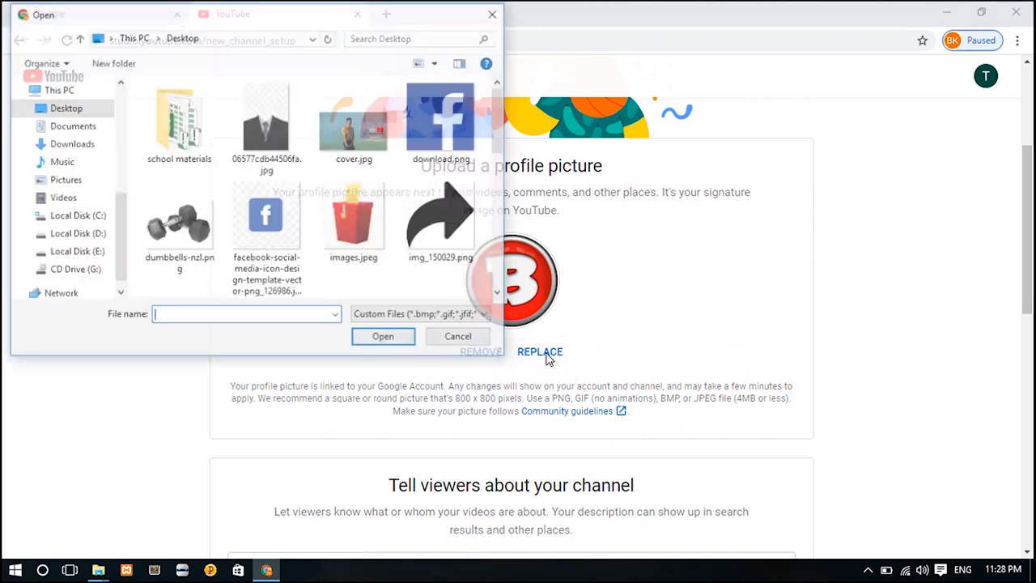
click(495, 12)
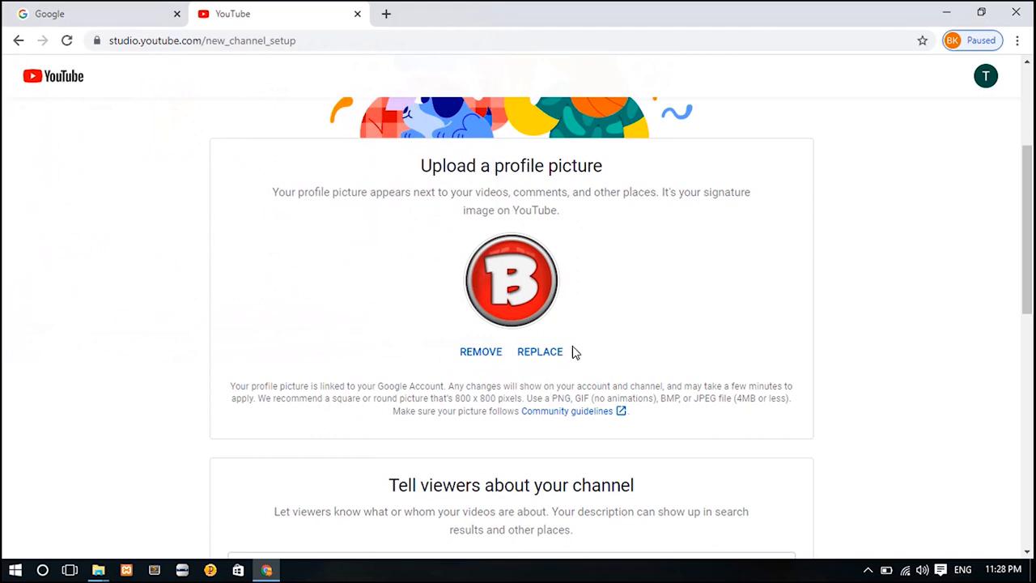
drag(1027, 267, 1013, 301)
Type 'this channel is all about good notion and creative stuff' into the channel description box.
scroll(1014, 300, down, 1)
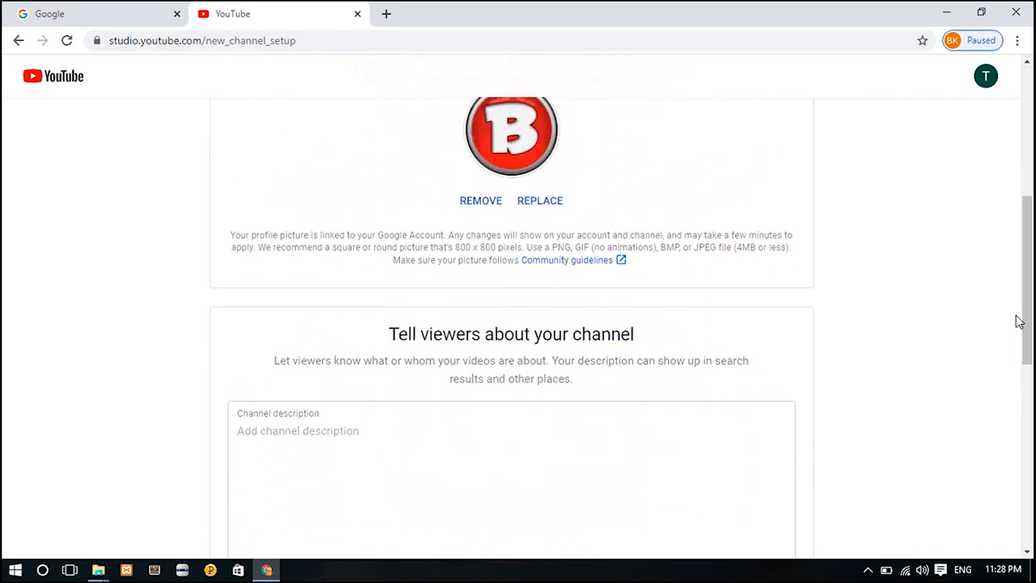
click(334, 444)
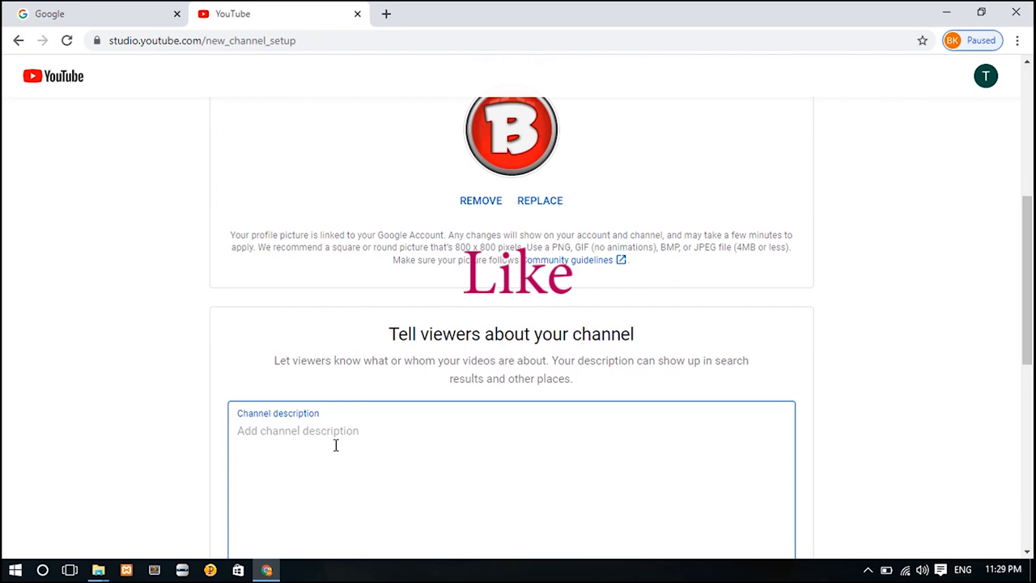
text(this channel is all about good notion and creative stuff .)
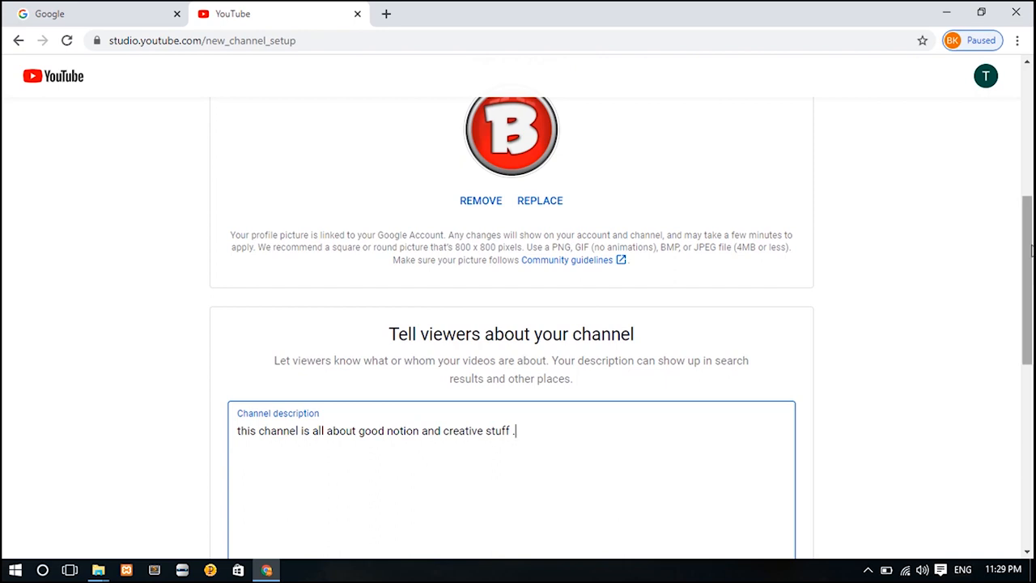
drag(1031, 251, 1026, 325)
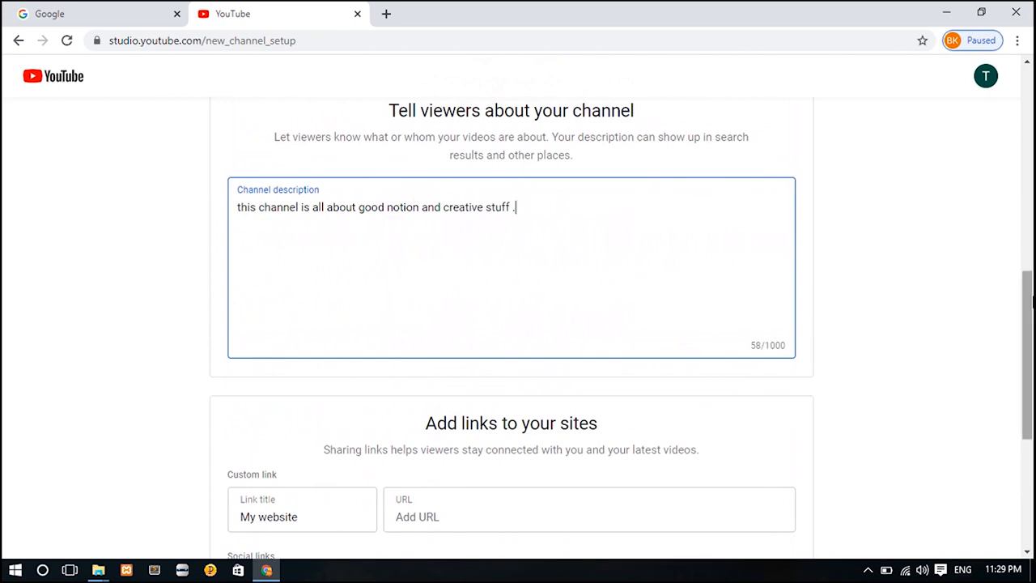
Enter the Facebook profile link under Social links and save the channel setup.
drag(1028, 338, 1024, 387)
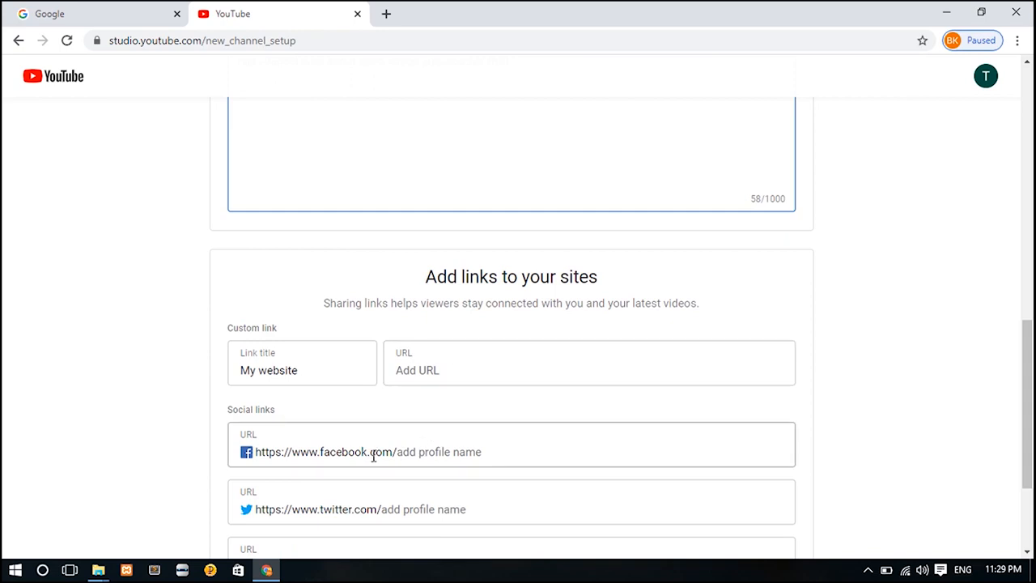
drag(1028, 392, 1031, 434)
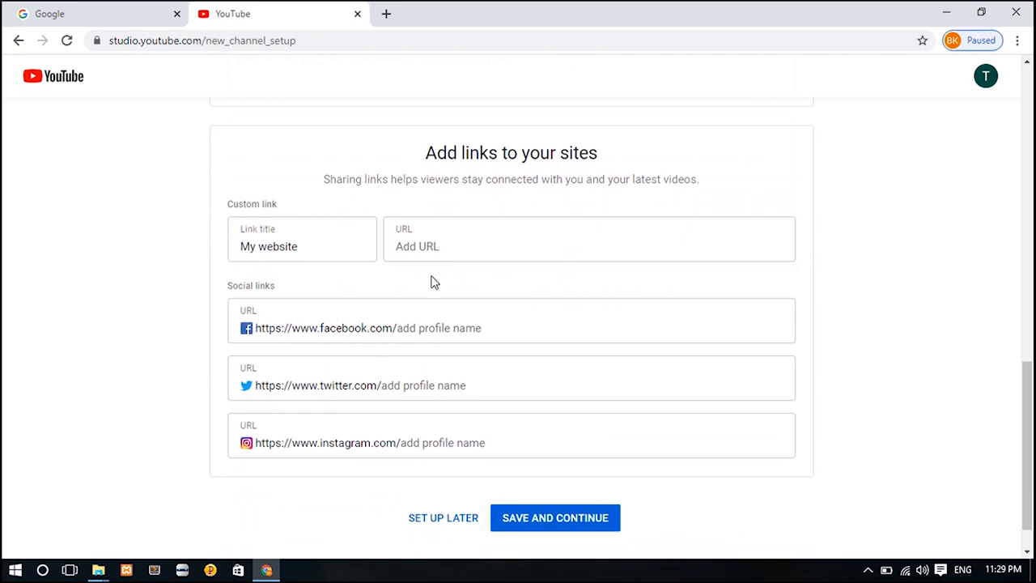
click(417, 327)
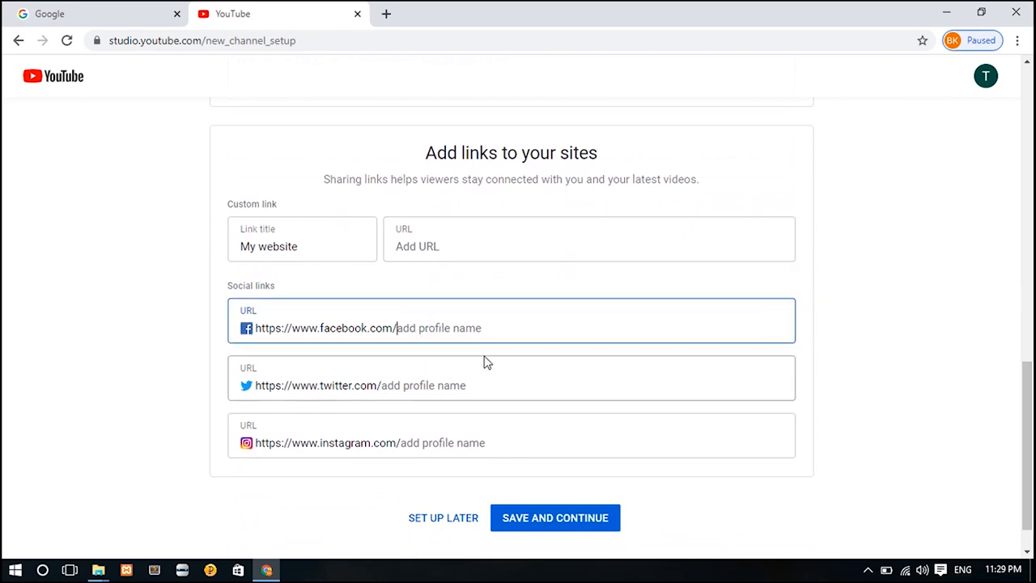
text(baz.shenwari)
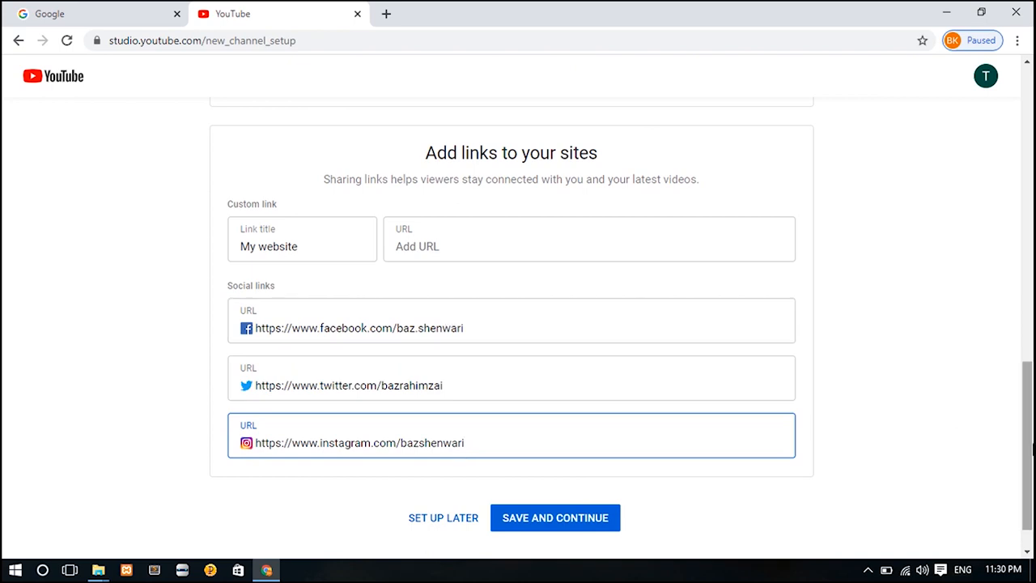
drag(1030, 457, 1029, 479)
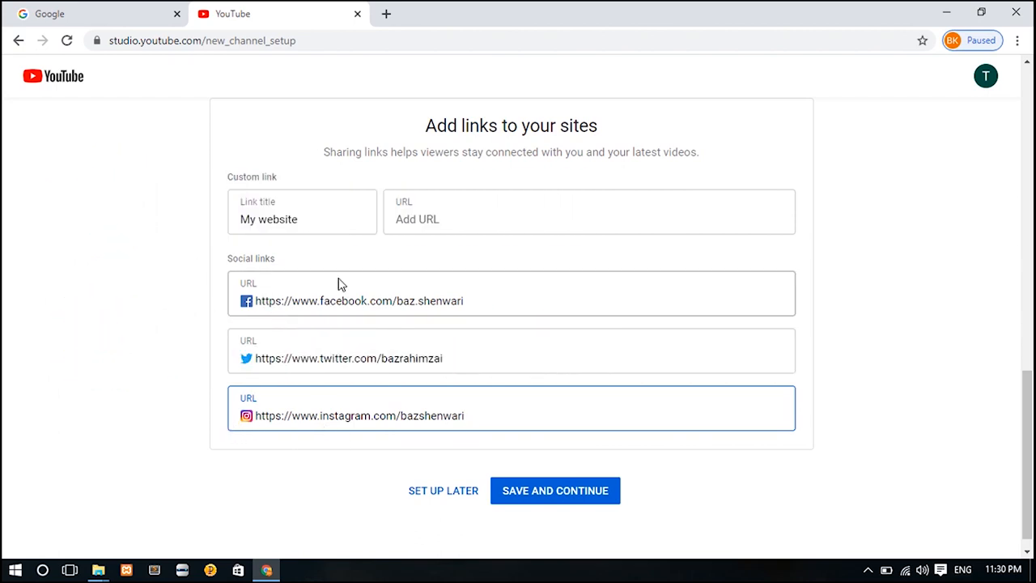
click(566, 503)
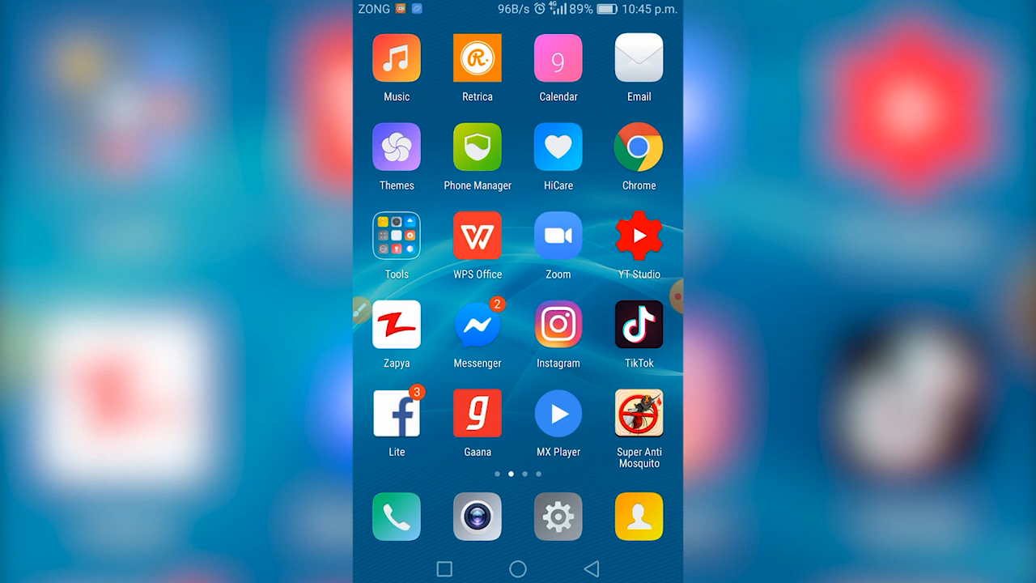
Launch Chrome on the phone and circle its main menu button in red.
click(638, 146)
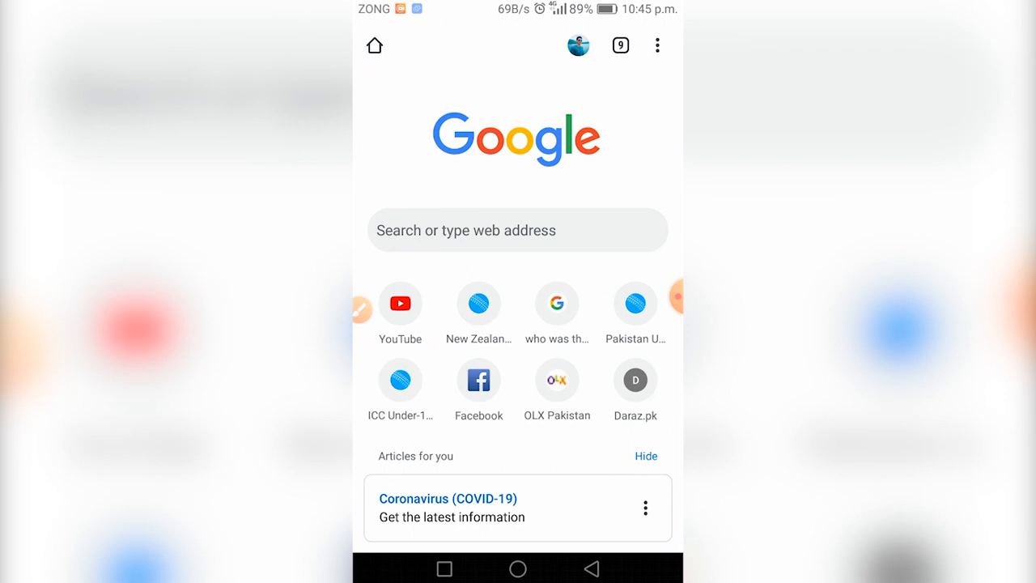
click(361, 308)
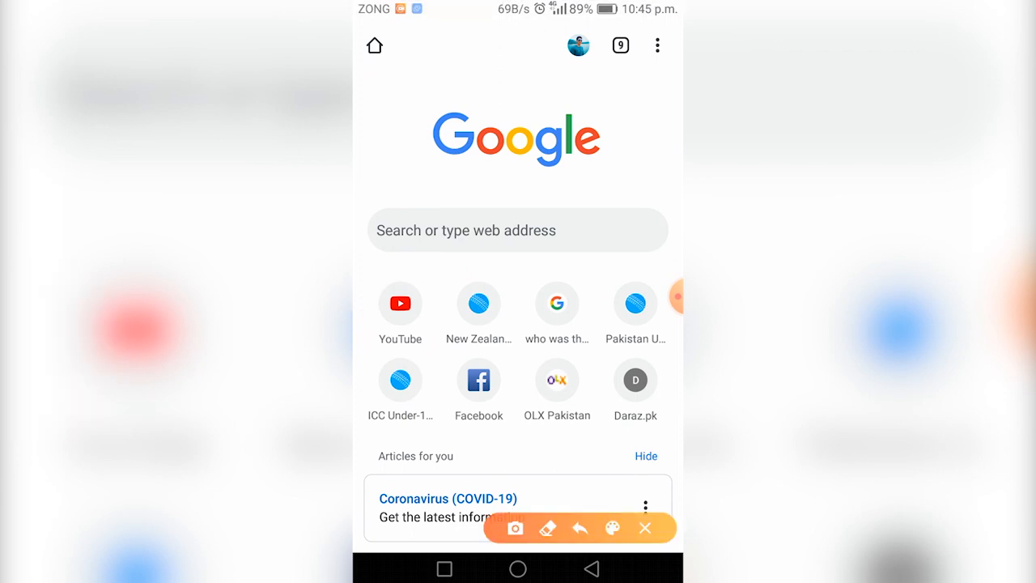
click(612, 528)
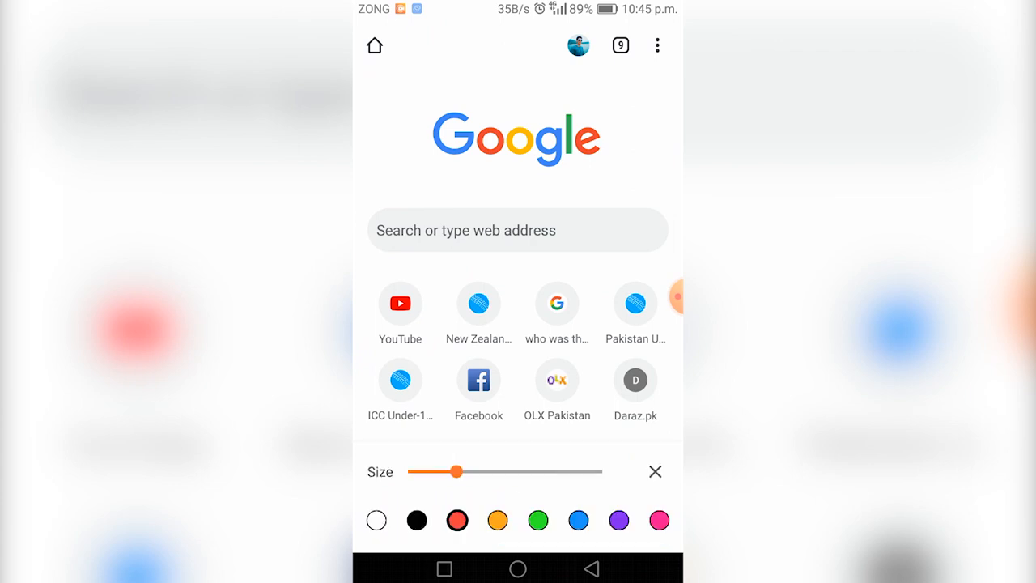
drag(636, 18, 641, 40)
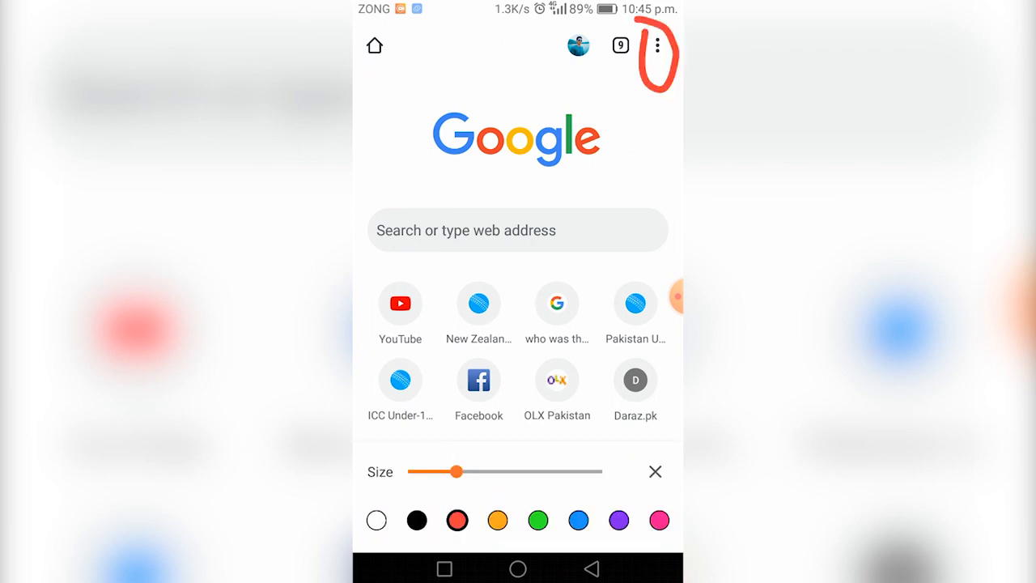
click(654, 471)
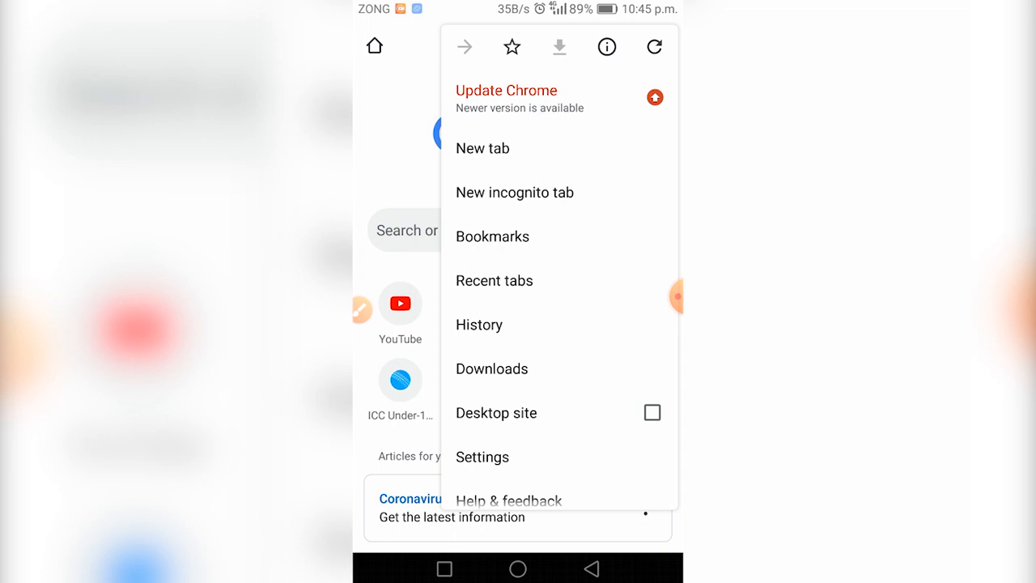
Circle the Desktop site option in orange, then clear the annotations and close the menu.
scroll(559, 283, down, 1)
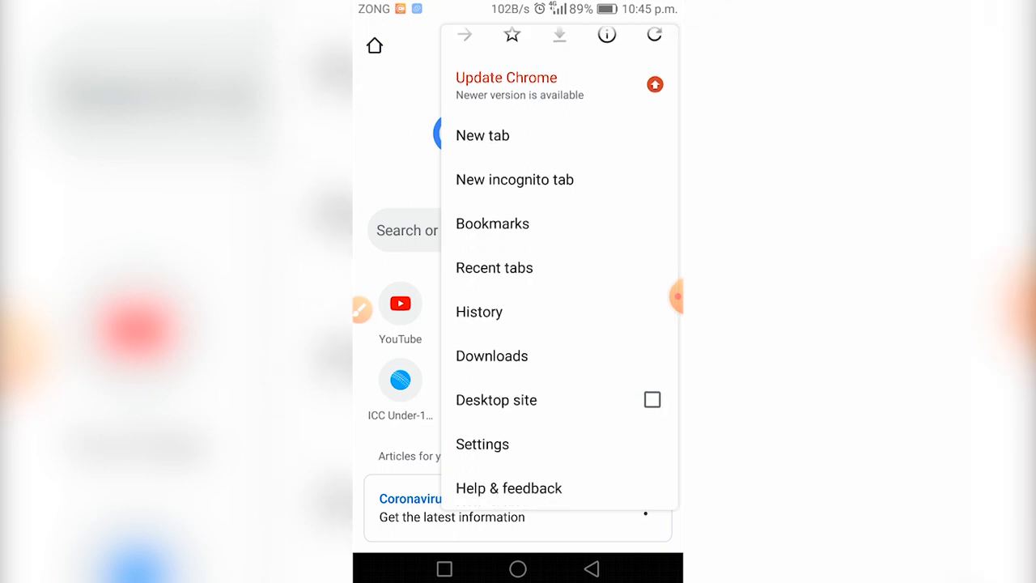
click(362, 310)
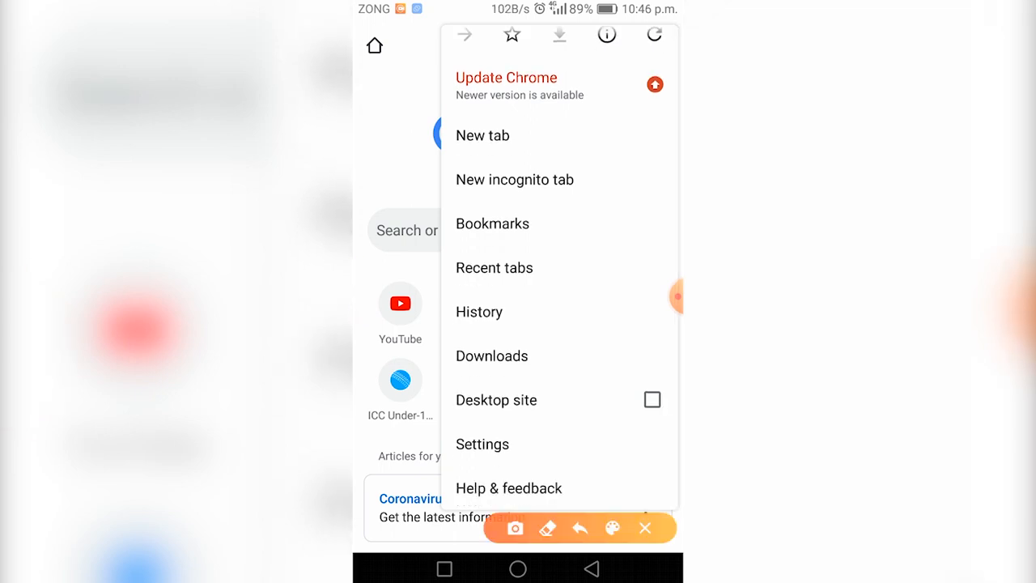
click(612, 528)
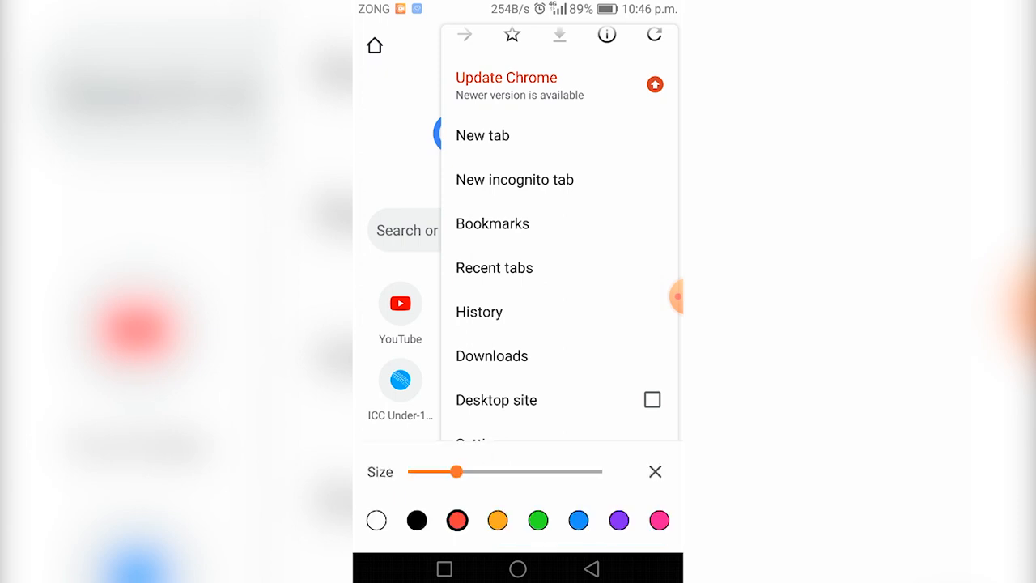
click(498, 519)
mouse_move(621, 371)
mouse_down()
mouse_move(615, 386)
mouse_move(668, 435)
mouse_move(673, 363)
mouse_move(638, 356)
mouse_up()
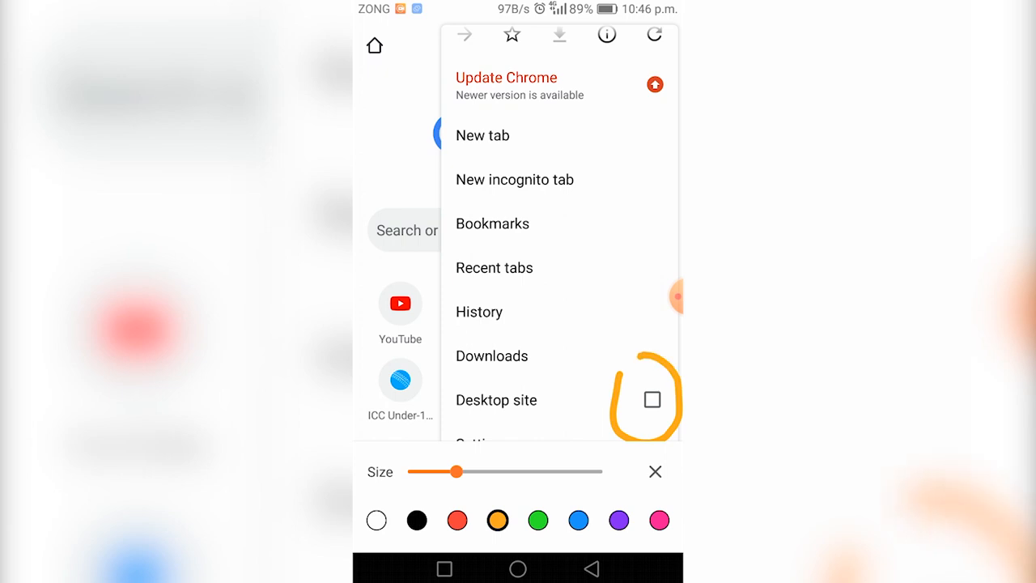
click(655, 472)
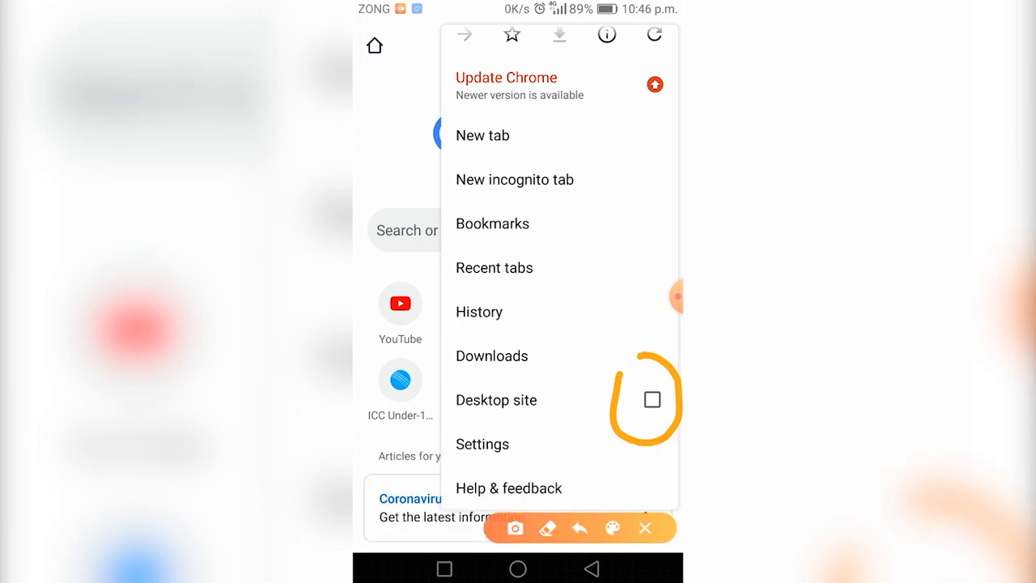
click(644, 527)
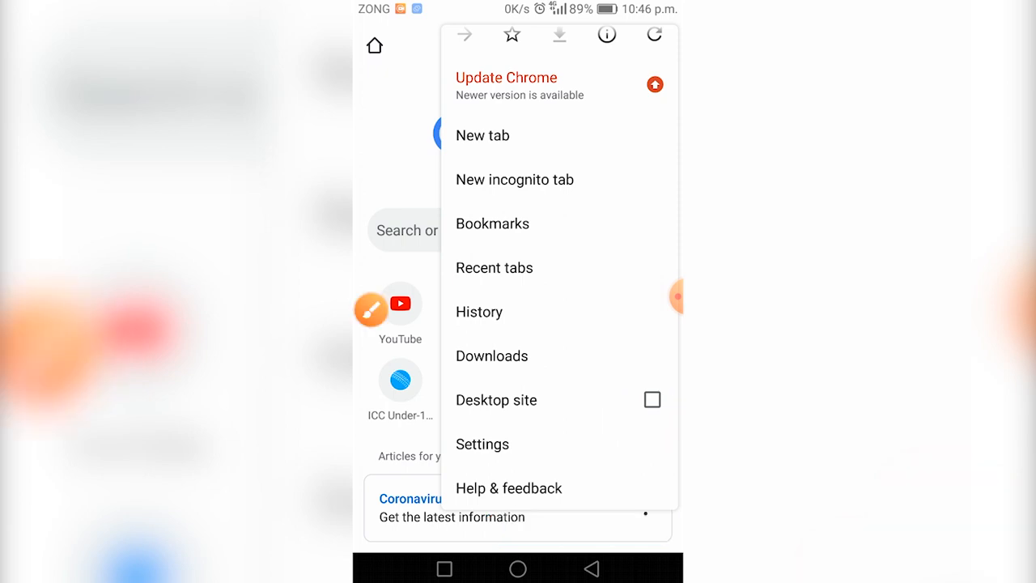
key(Escape)
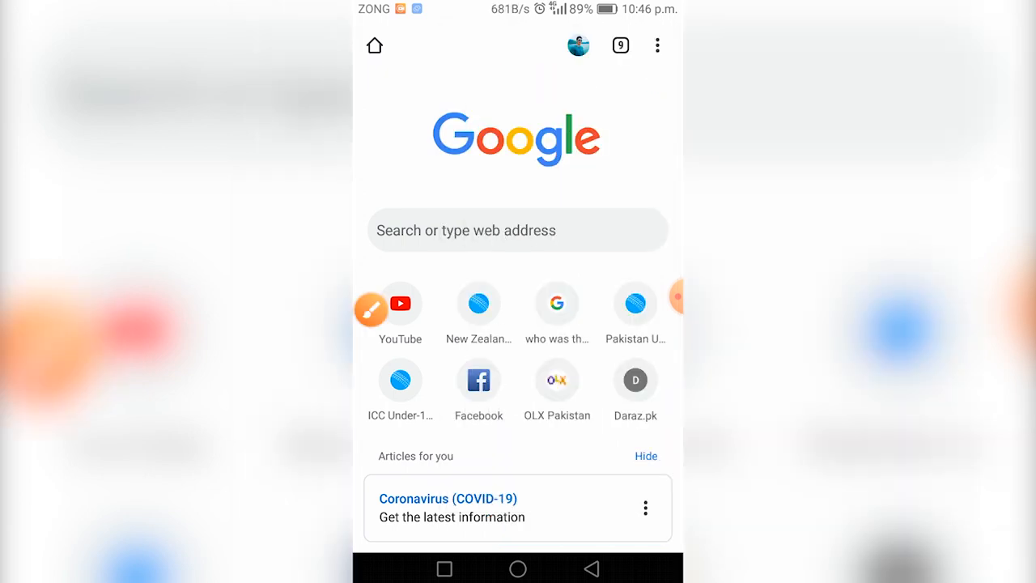
Dismiss Chrome's overflow menu to return to the Google new-tab page, then show the recorder controls.
click(657, 46)
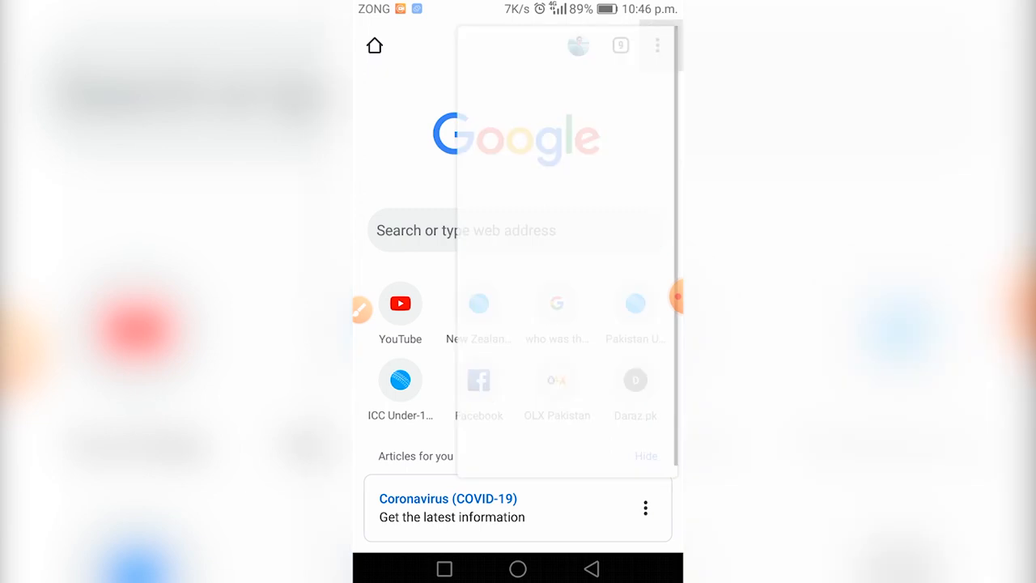
key(Escape)
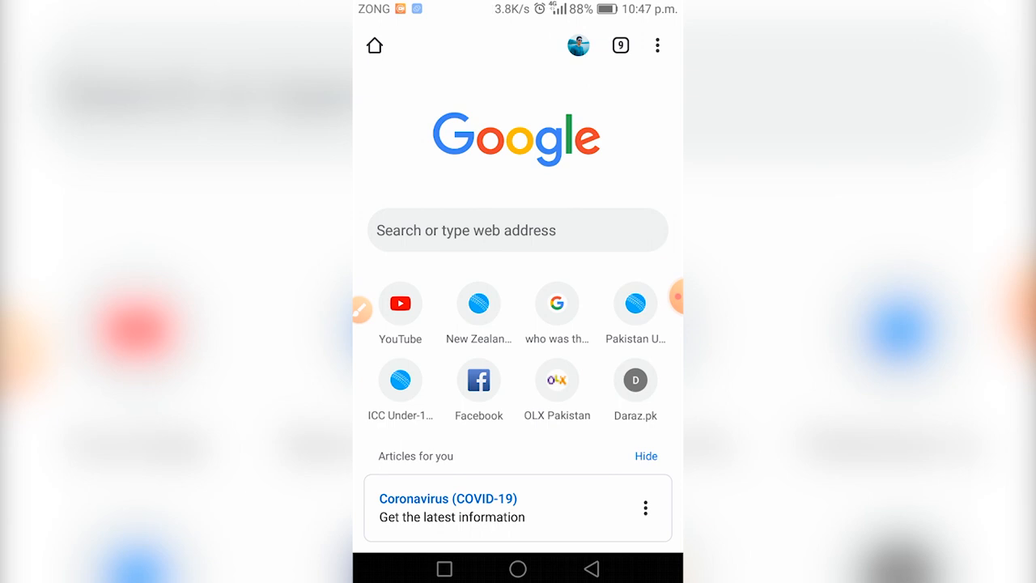
click(676, 298)
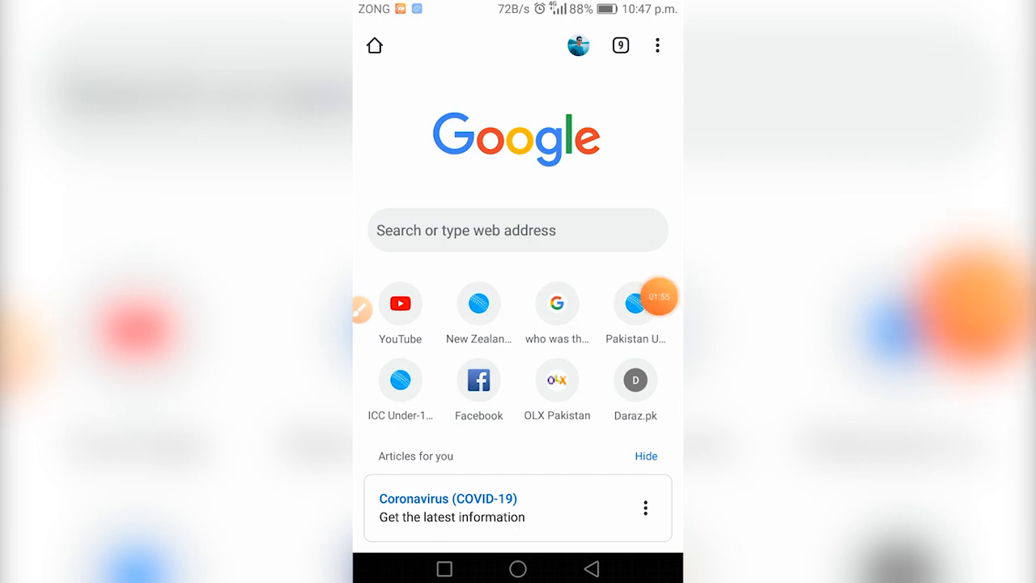